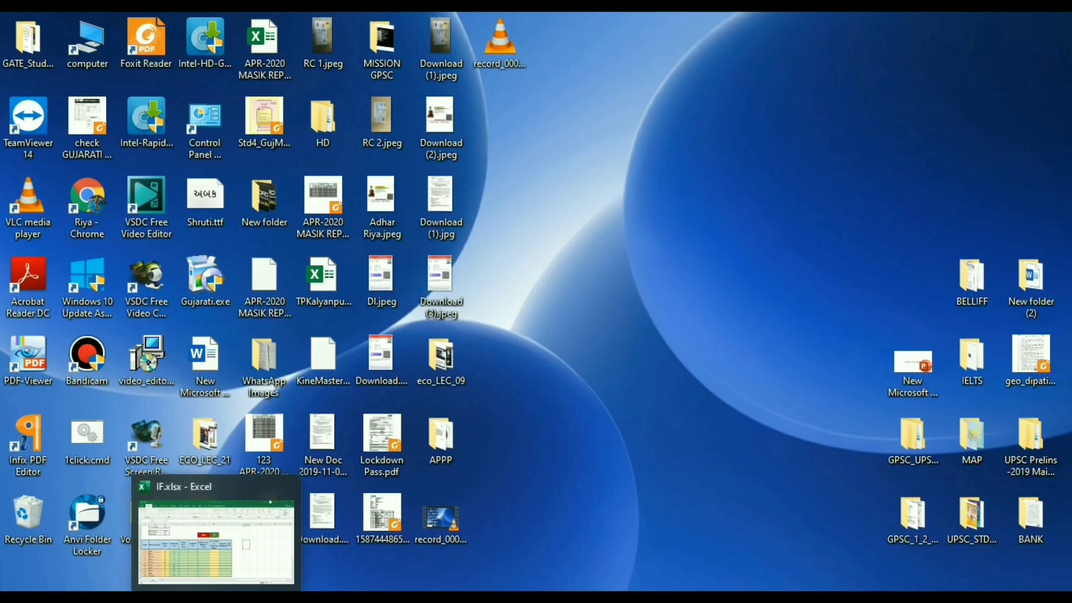
- Restore the IF.xlsx workbook window from the Excel taskbar preview
left_click(215, 537)
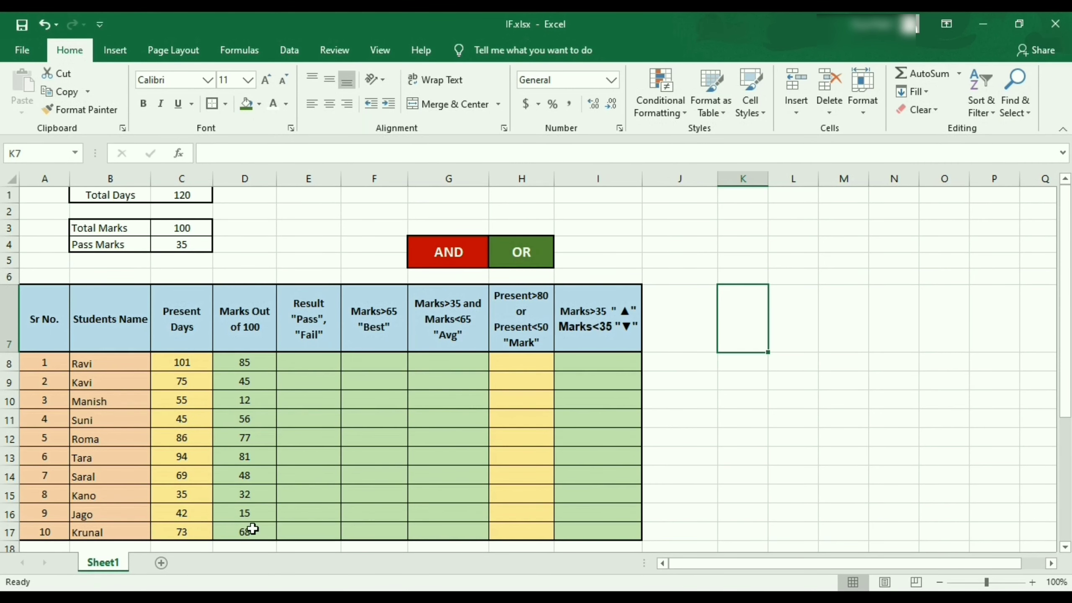
- Begin the formula =IF(D8>35 in E8 and dismiss the resulting error warning
left_click(301, 358)
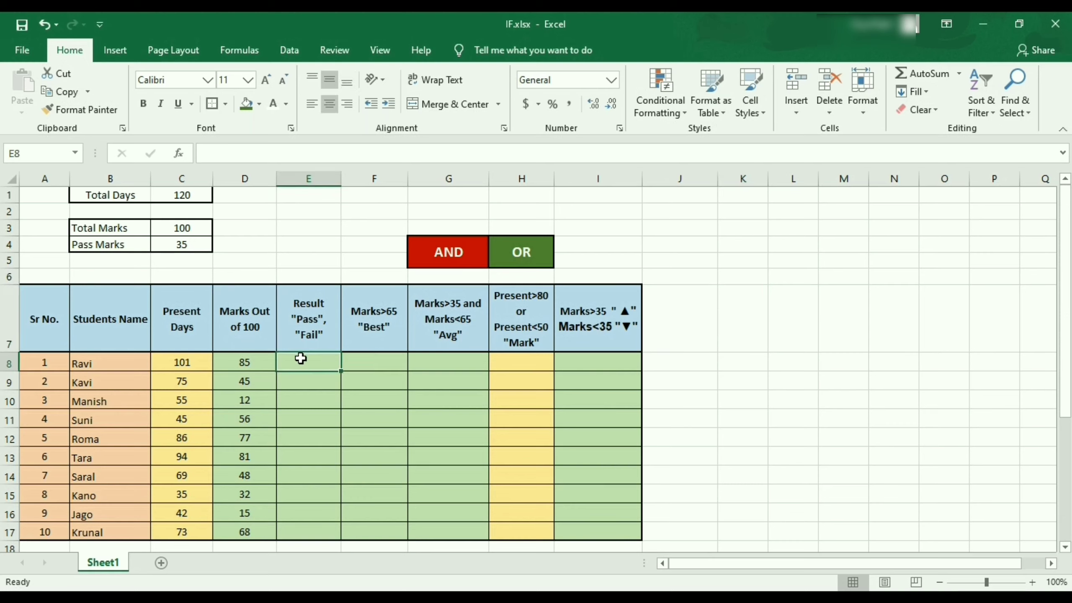
left_click(252, 153)
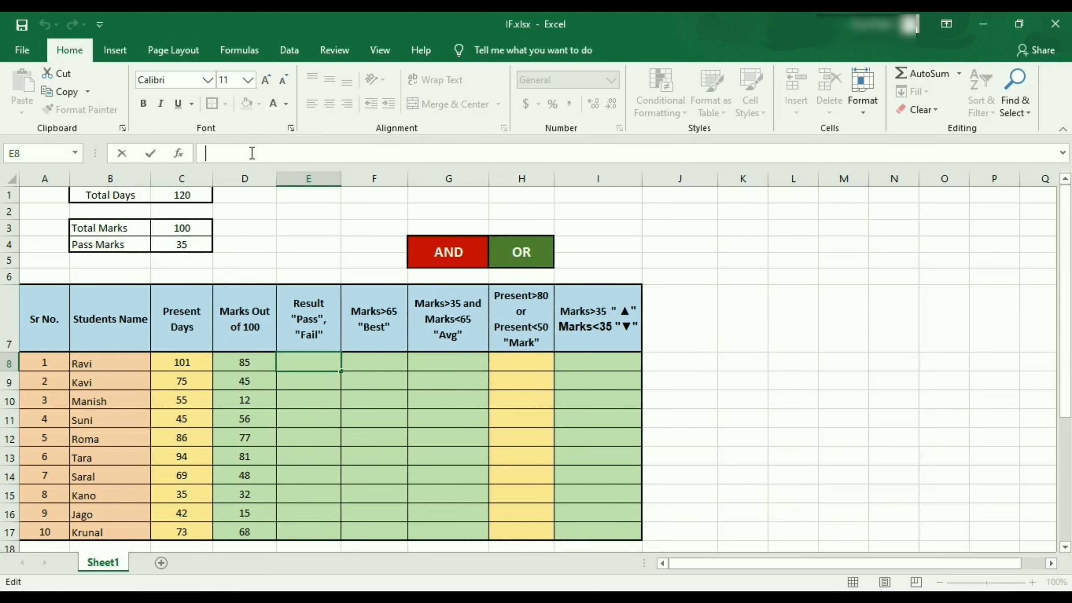
type("=if")
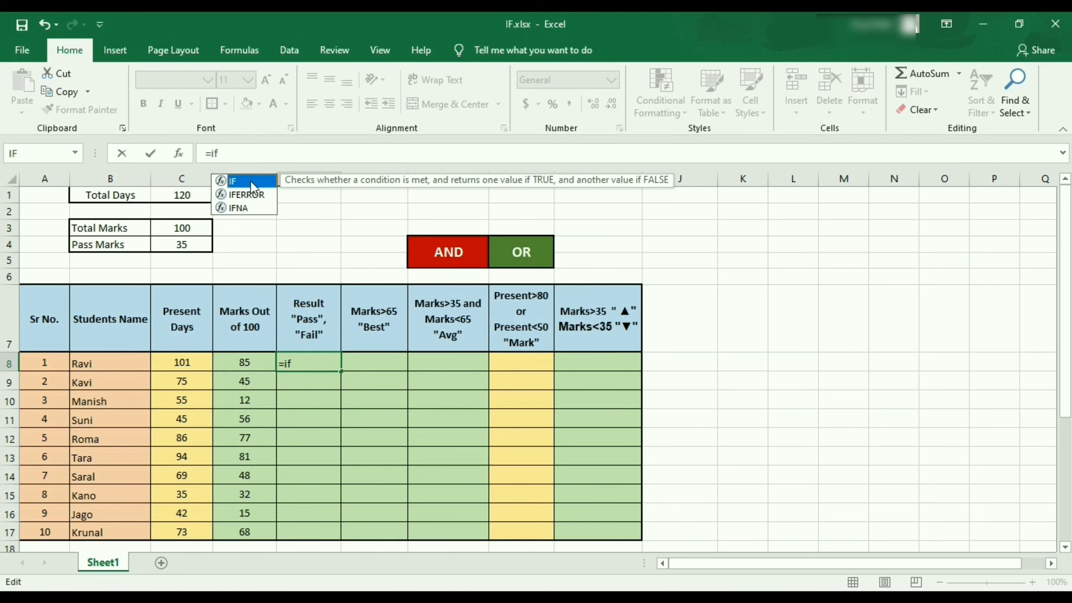
double_click(250, 181)
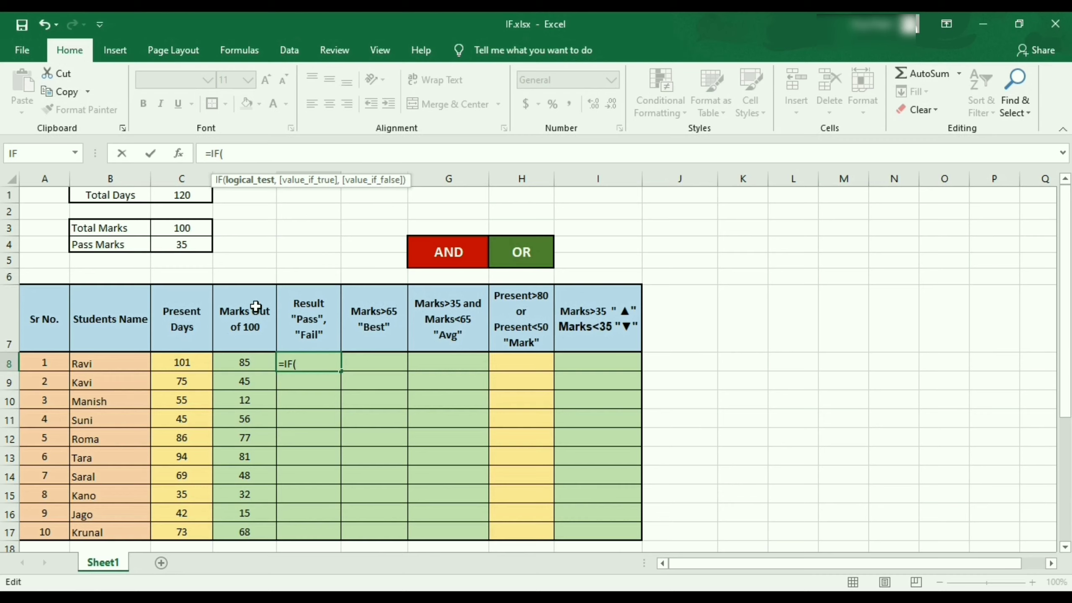
left_click(253, 364)
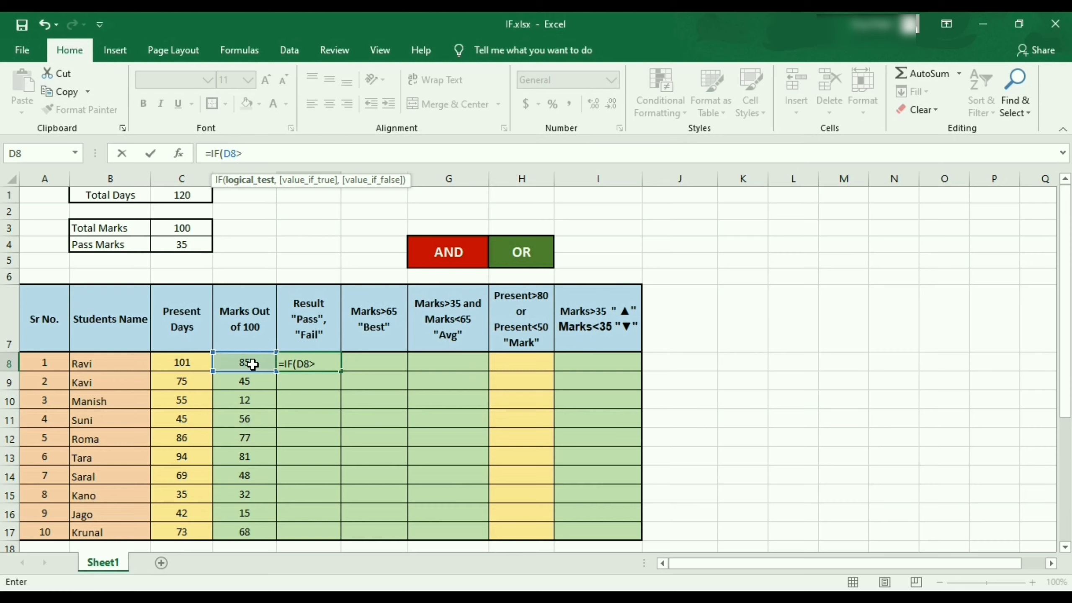
type(">35")
key("Return")
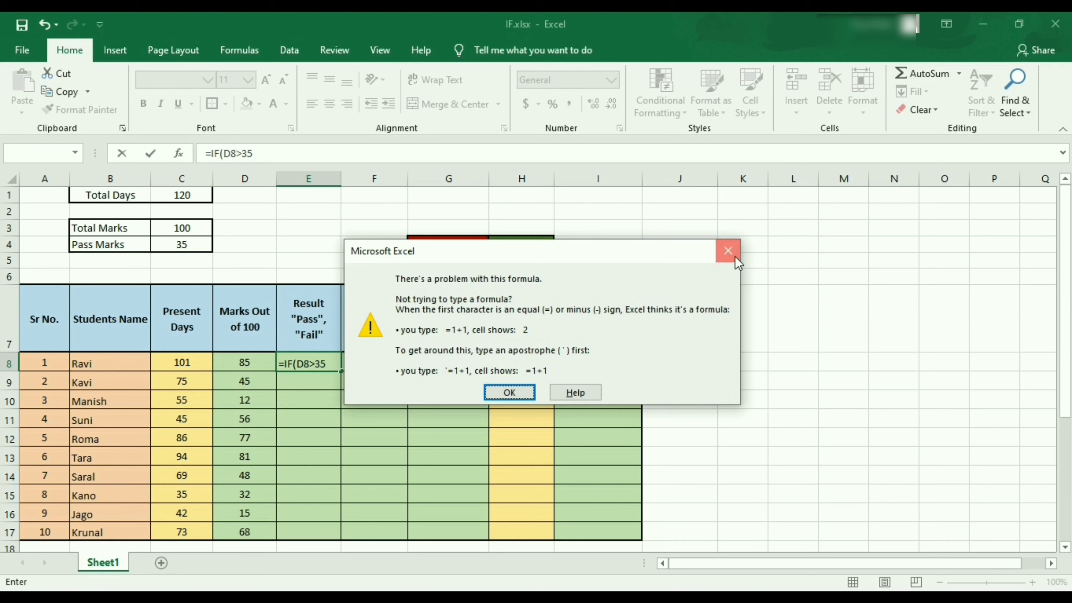
left_click(736, 256)
- Correct and complete the E8 formula as =IF(D8>35,"Pass","Fail")
key("Left")
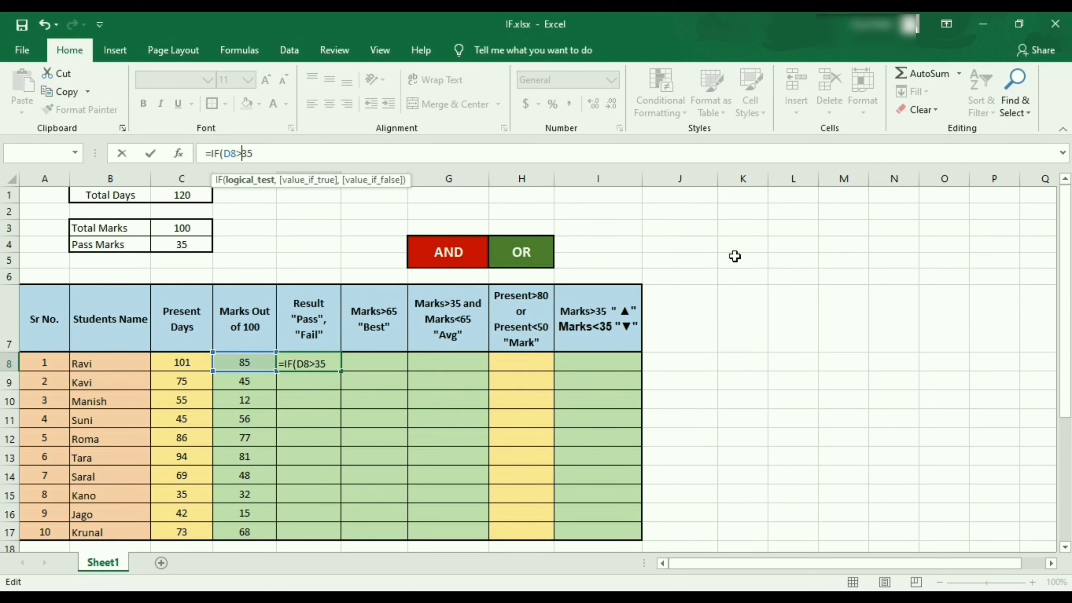
type("+")
key("BackSpace")
type(",")
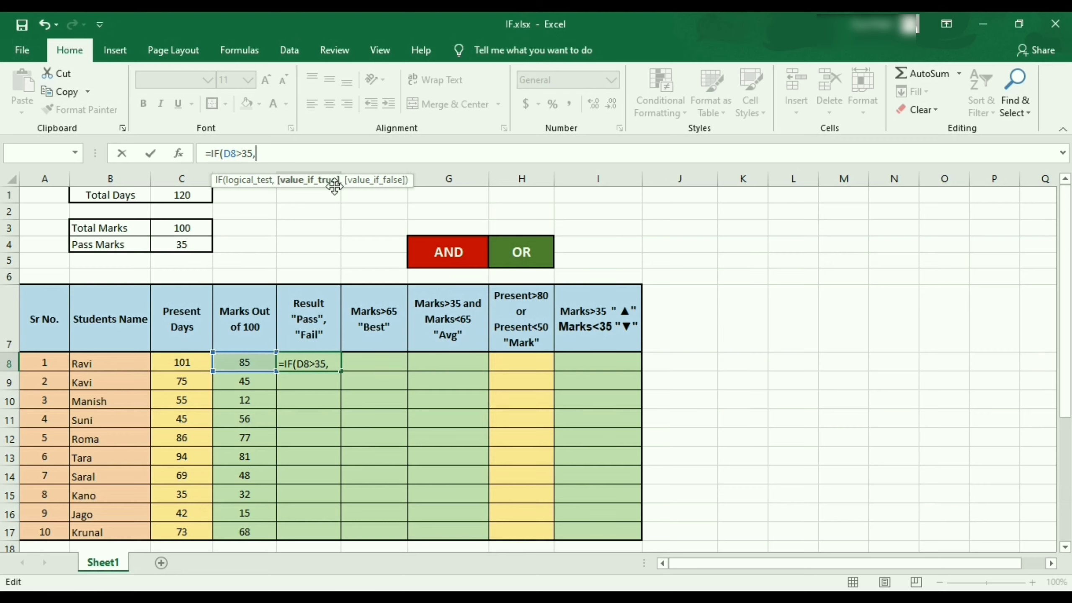
type("\"Pass")
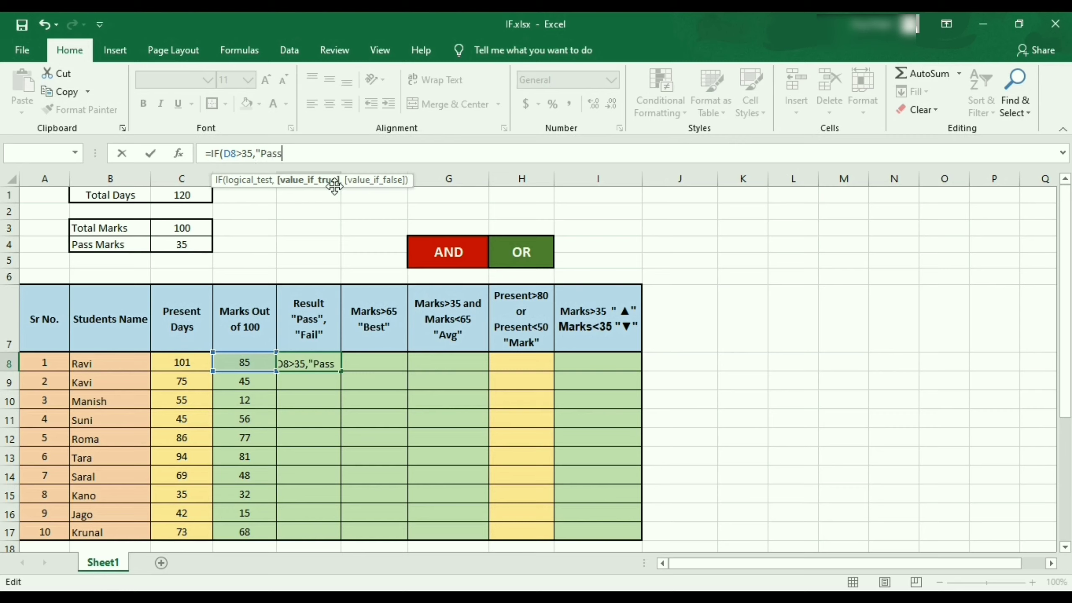
type("\",F")
key("BackSpace")
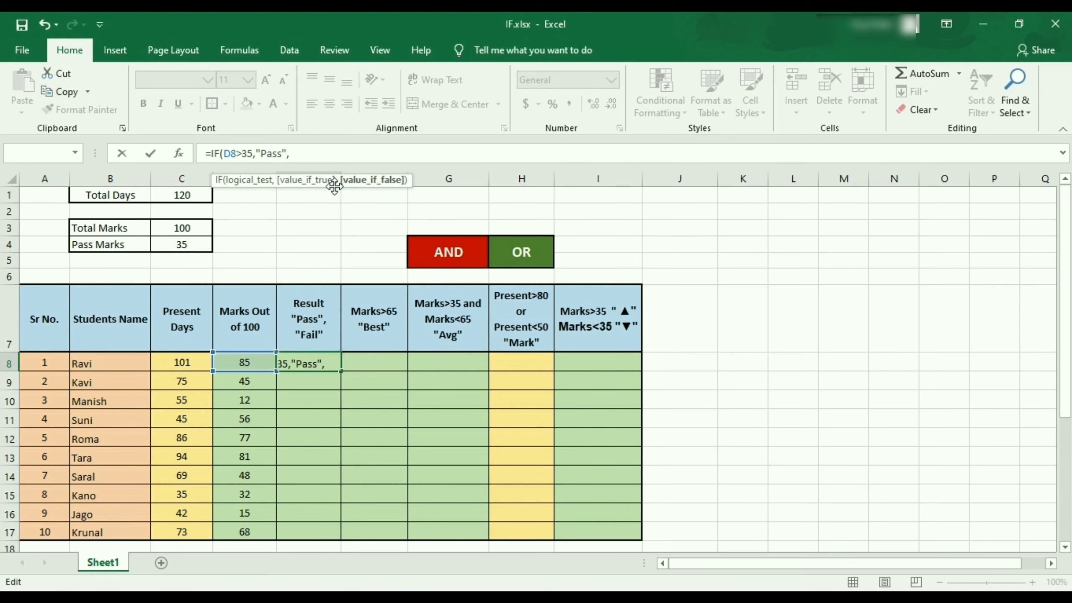
type("\"Fail")
type("\")")
key("Return")
- Fill the Pass/Fail formula from E8 down to E17
left_click(323, 362)
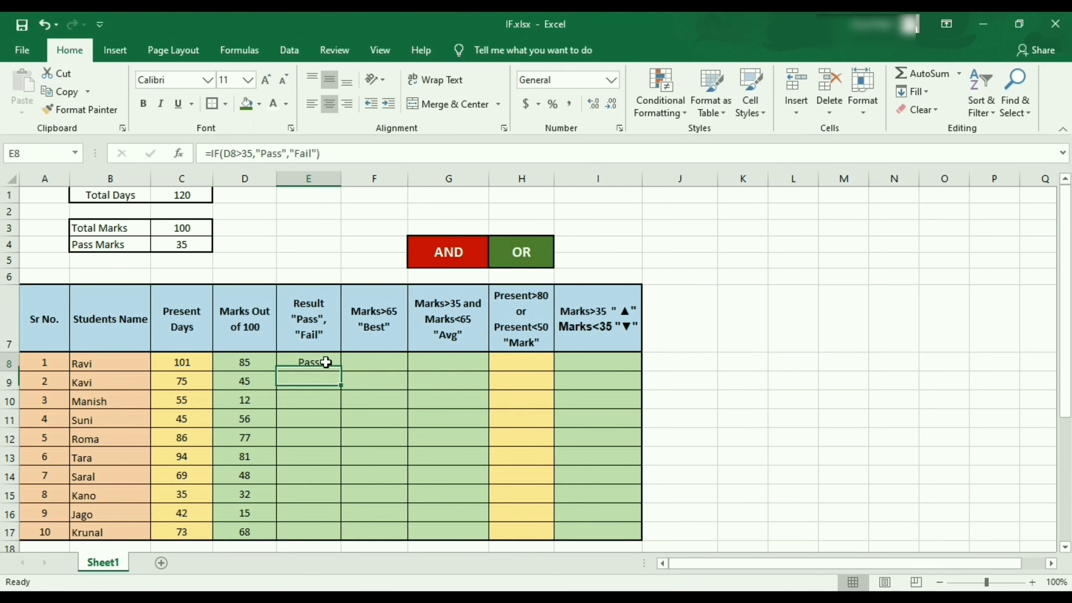
double_click(339, 371)
left_click(714, 431)
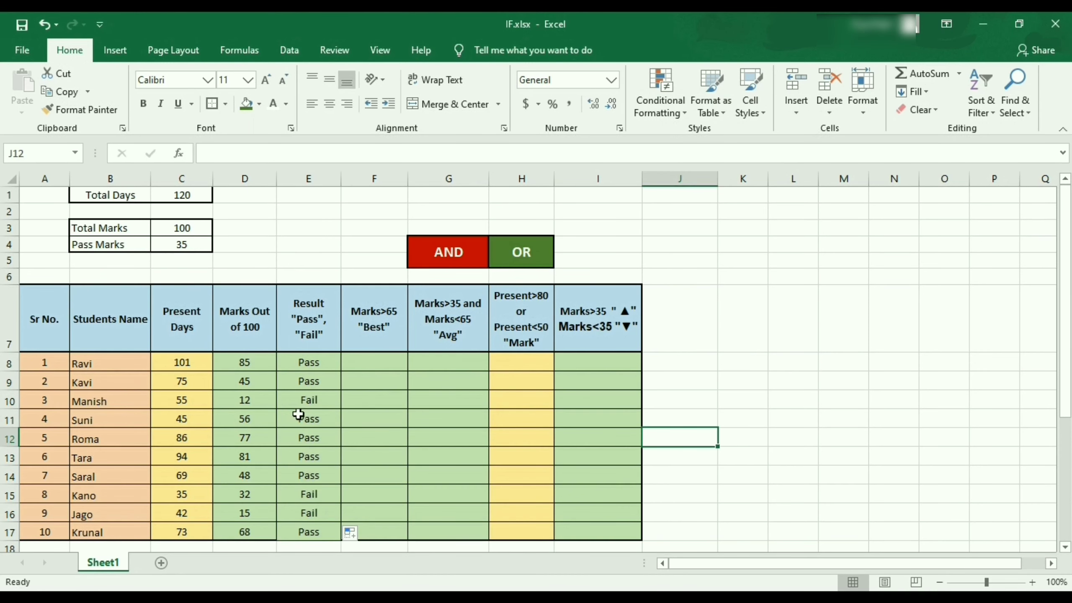
left_click(375, 363)
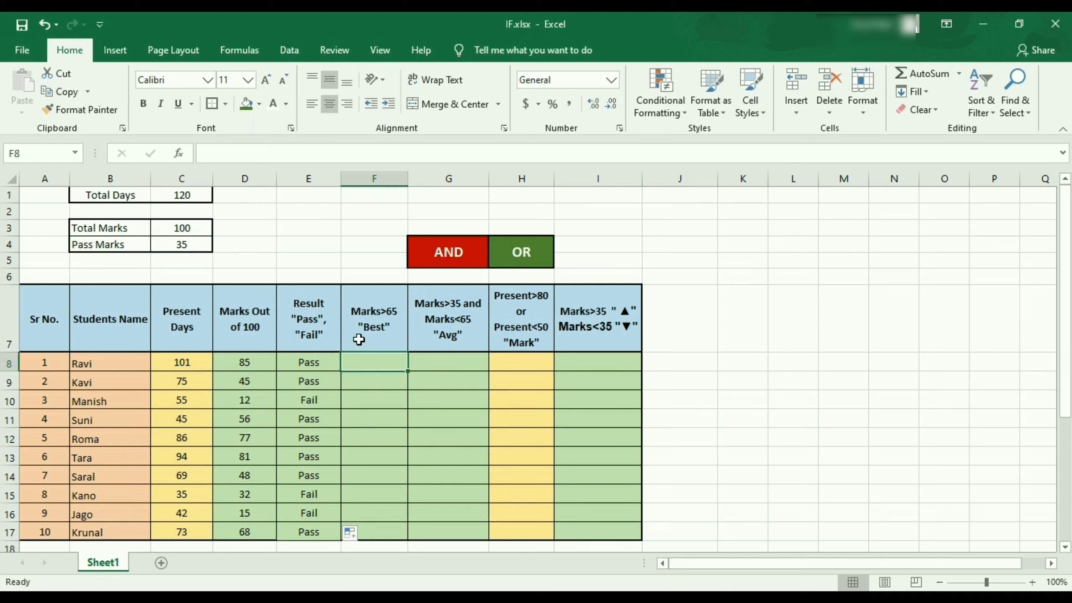
- Build =IF(D8>65,"Best") in F8 using the IF function arguments dialog
left_click(284, 155)
type("=")
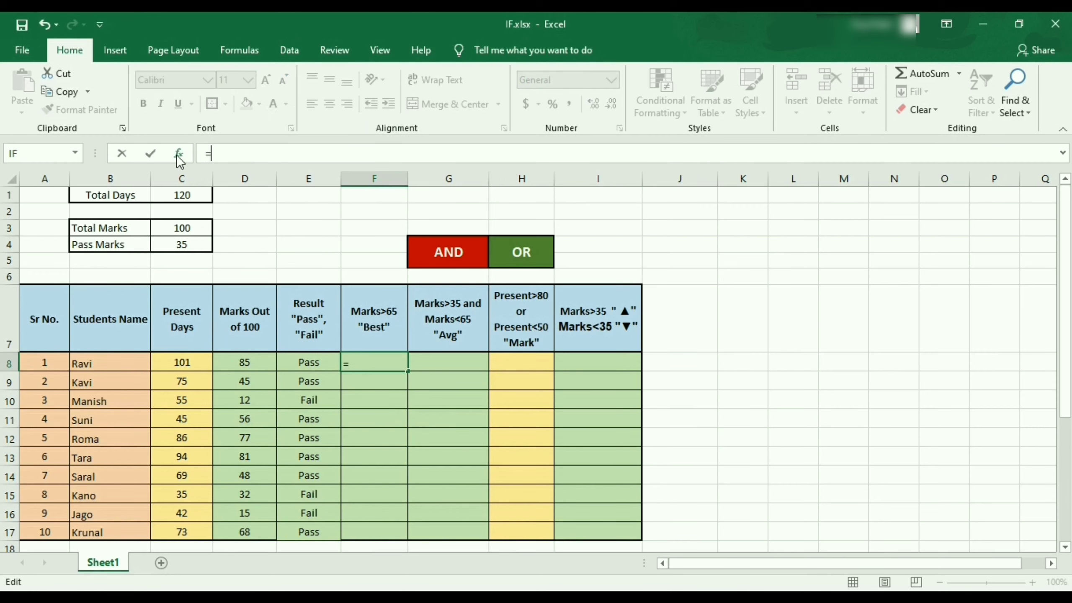
left_click(180, 154)
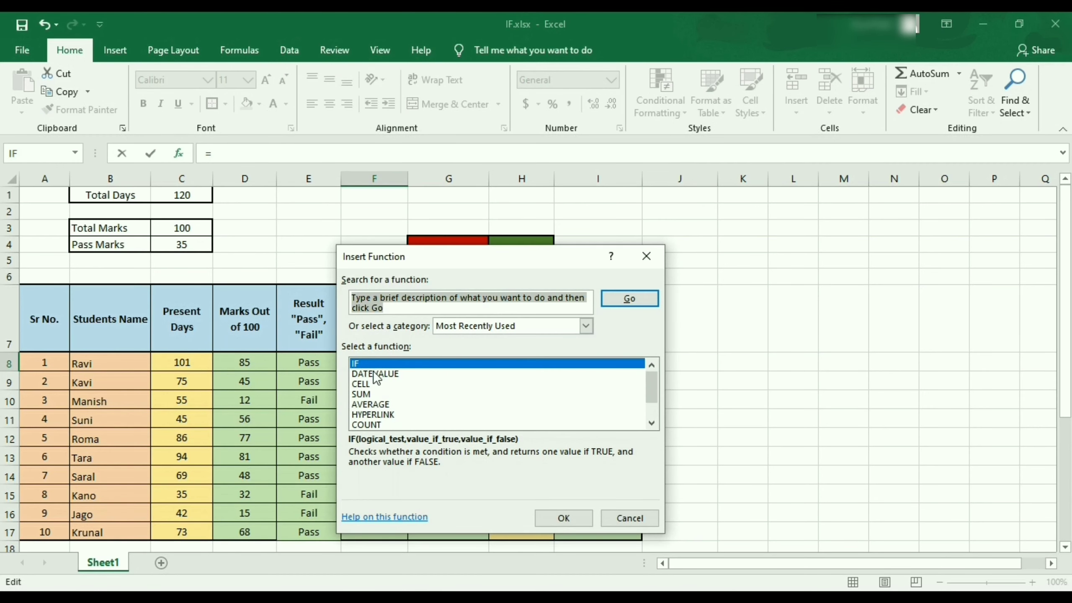
left_click(562, 516)
left_click_drag(467, 292, 708, 277)
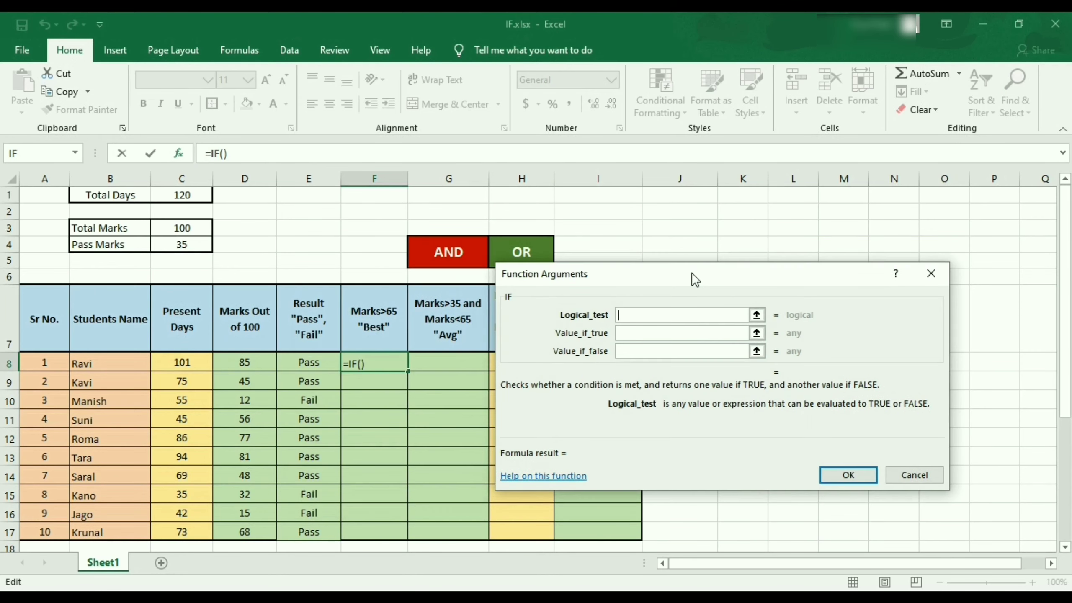
left_click(252, 362)
type(">")
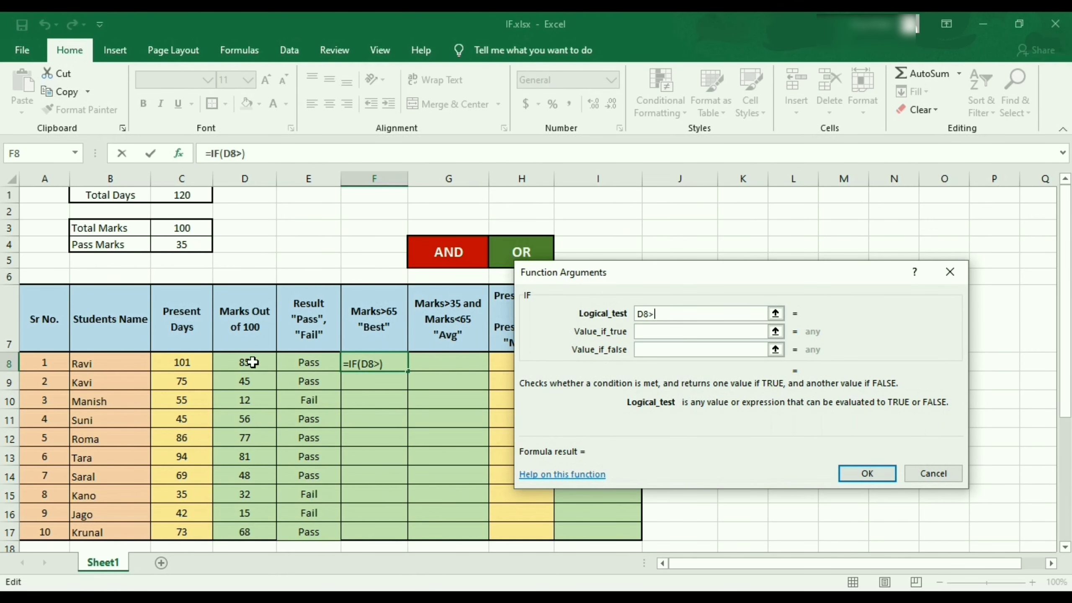
type("65")
left_click(711, 332)
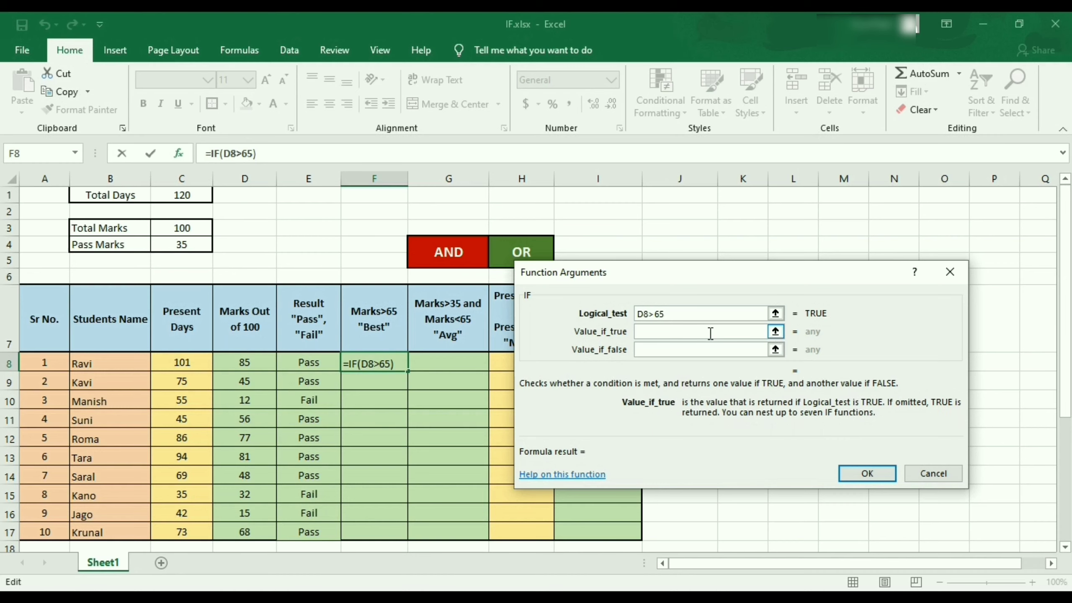
type("Best")
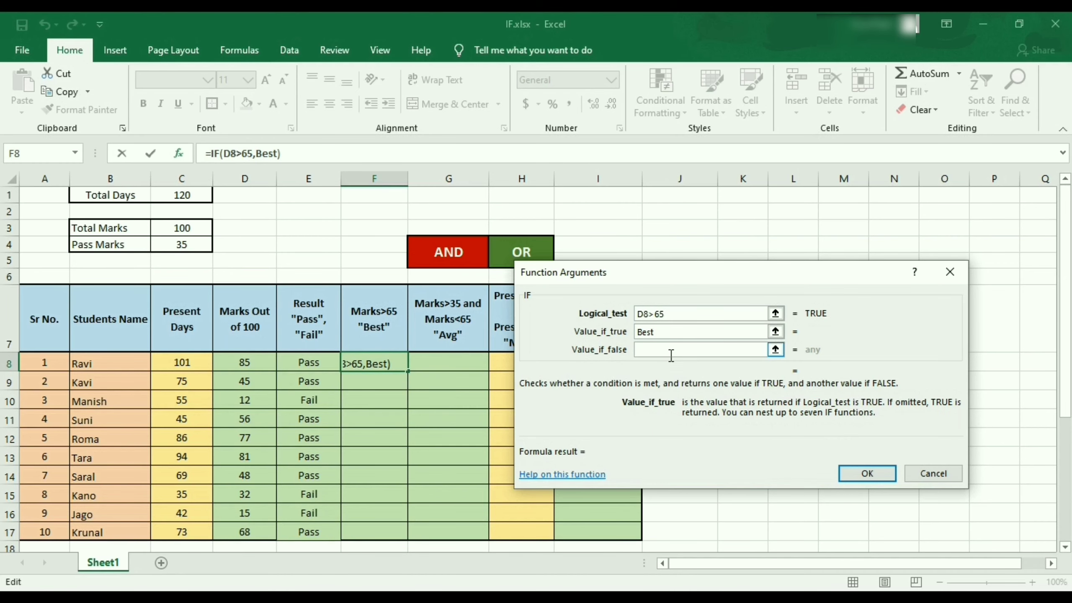
left_click(867, 473)
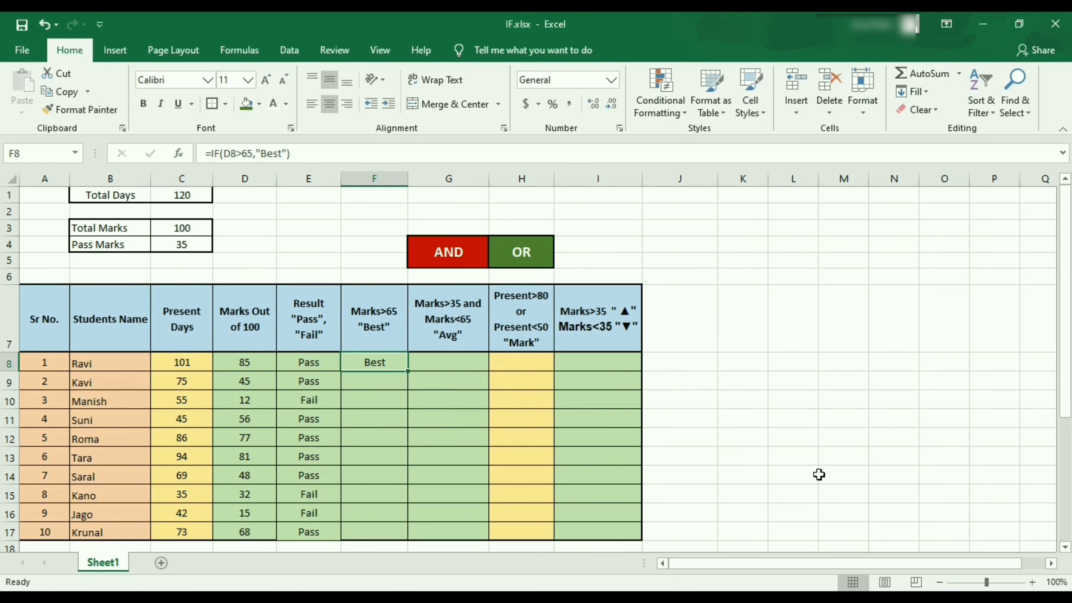
- Drag the Best formula down the column and select the extra cell F18
left_click_drag(409, 369, 408, 549)
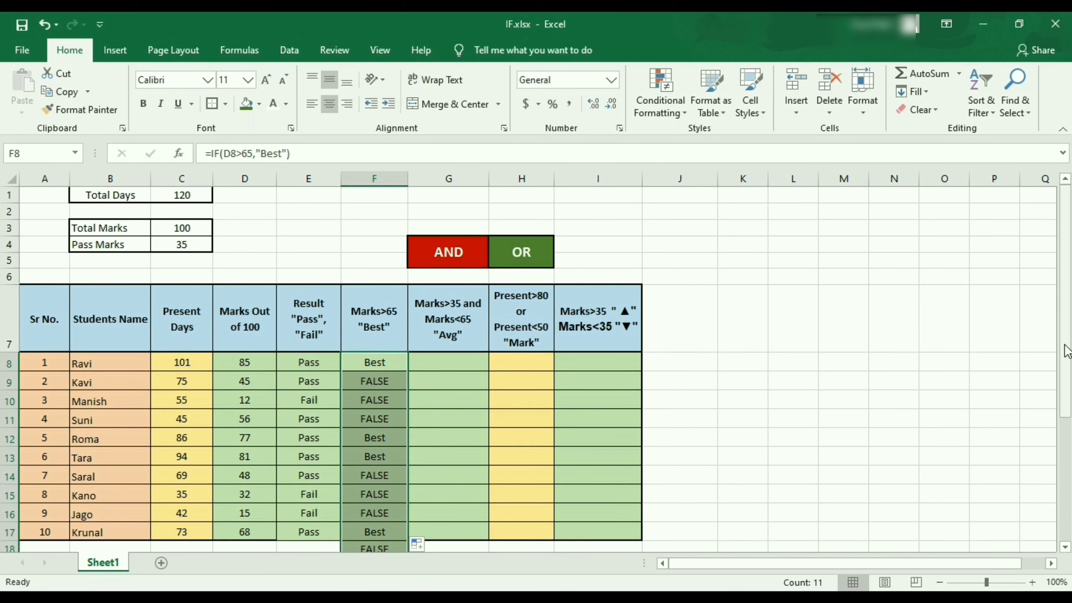
scroll(820, 401, "down", 2)
left_click(390, 467)
- Clear F18 and paint H21's formatting onto it
key("Delete")
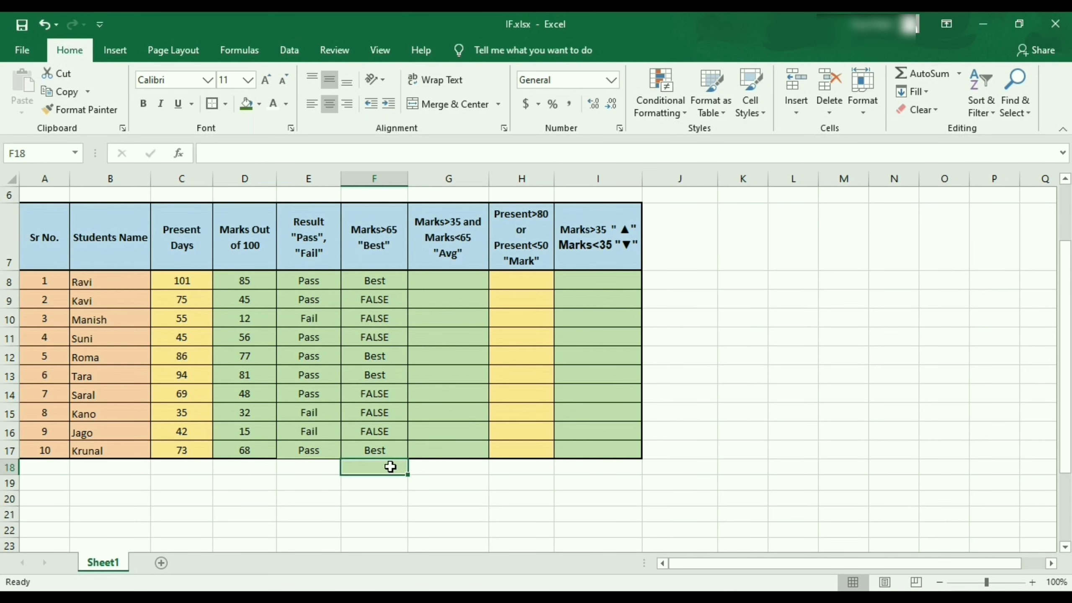
left_click(512, 516)
left_click(80, 109)
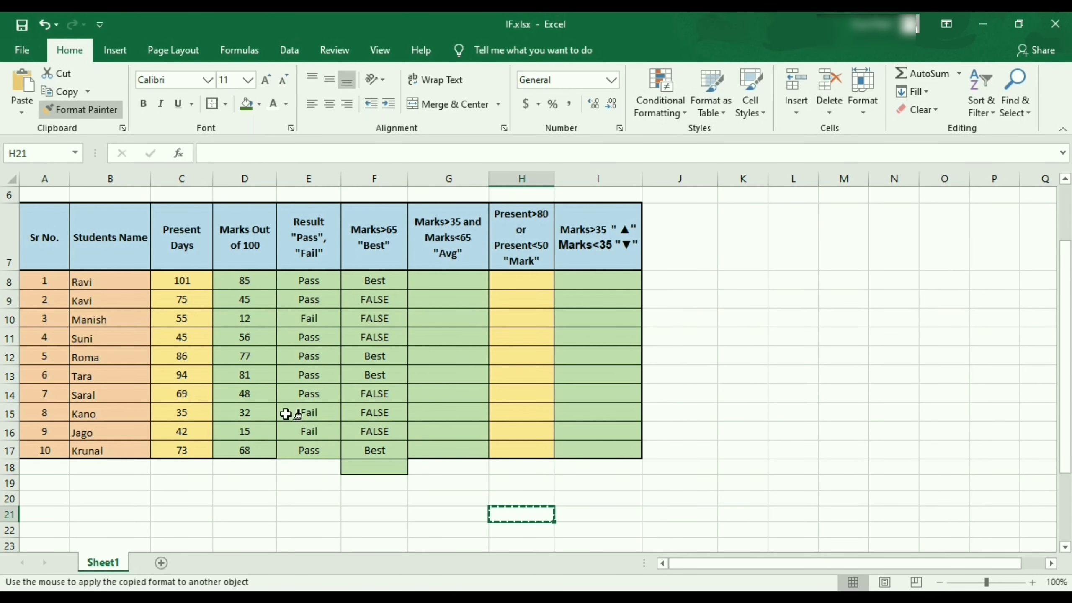
left_click(366, 464)
left_click(522, 529)
left_click_drag(1066, 359, 1066, 304)
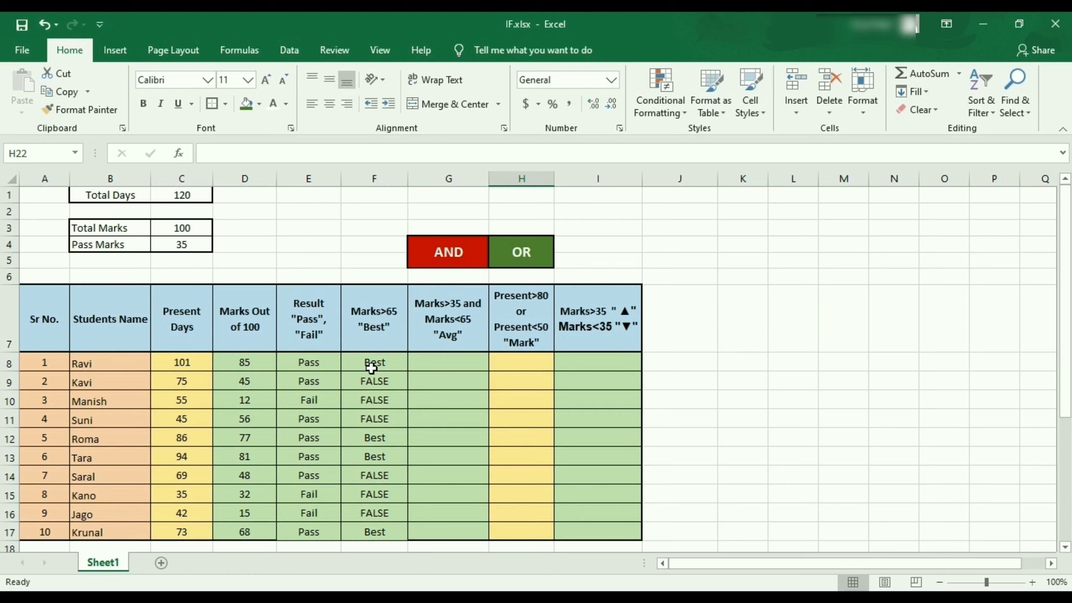
- Set the Best formula's Value_if_false to "" in F8 and fill it down to F17
left_click(371, 368)
left_click(179, 153)
left_click(654, 350)
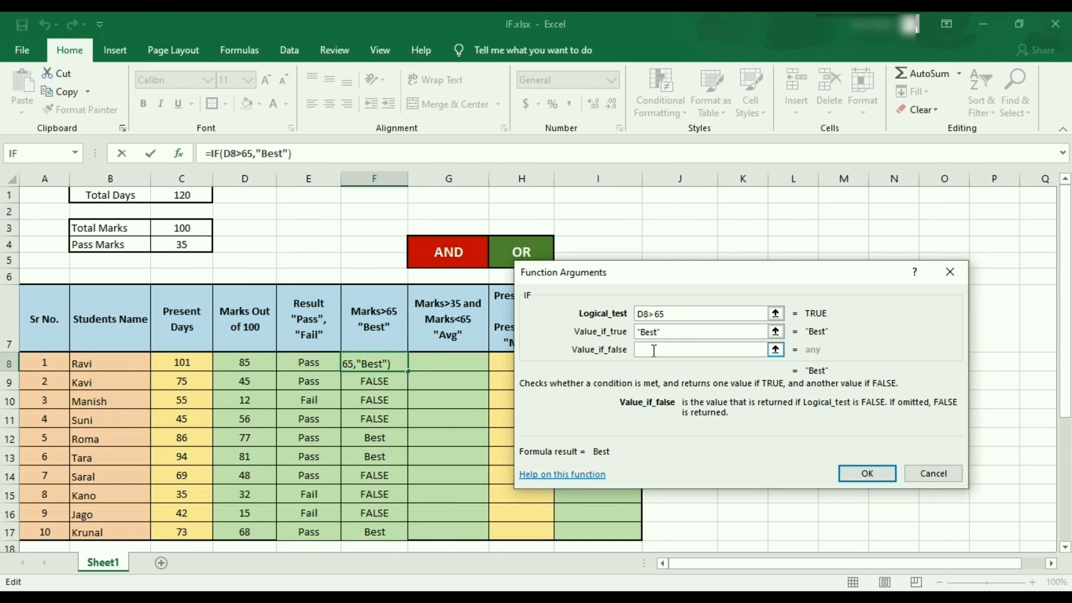
type("\"\"")
left_click(870, 470)
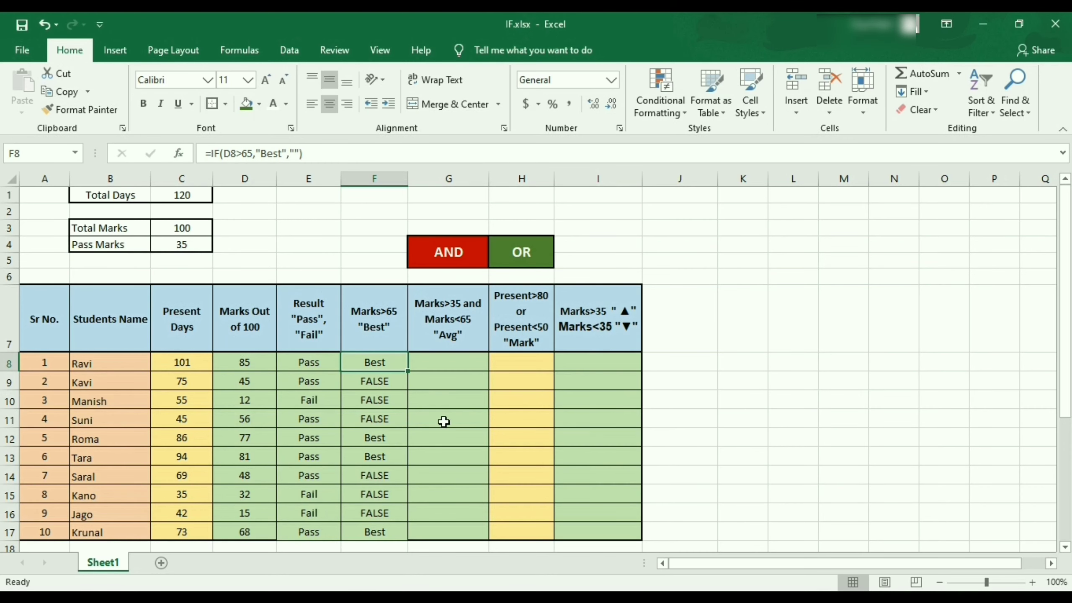
double_click(408, 371)
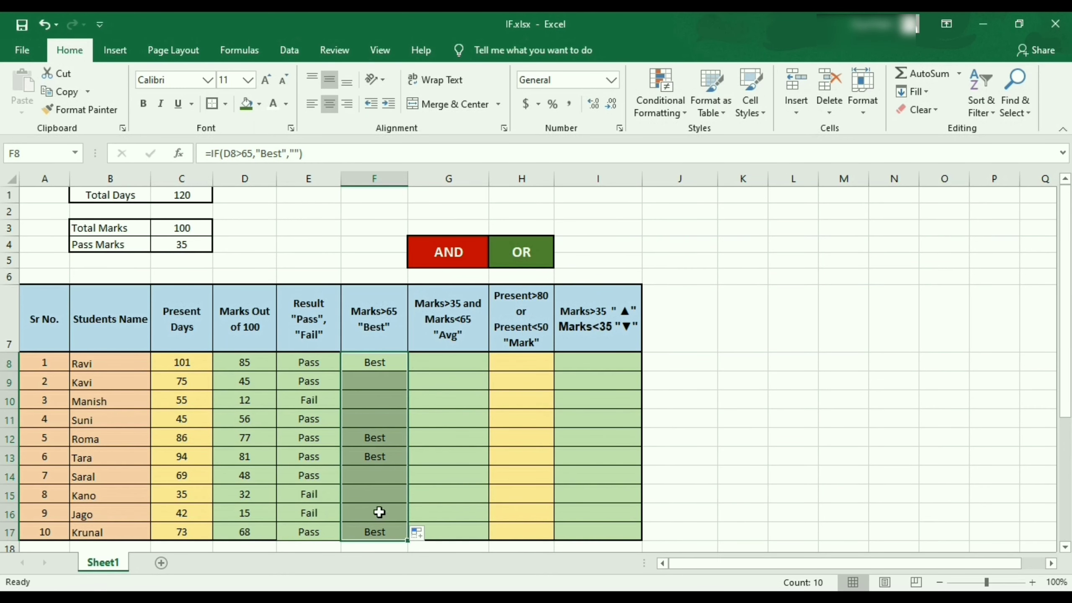
left_click(461, 366)
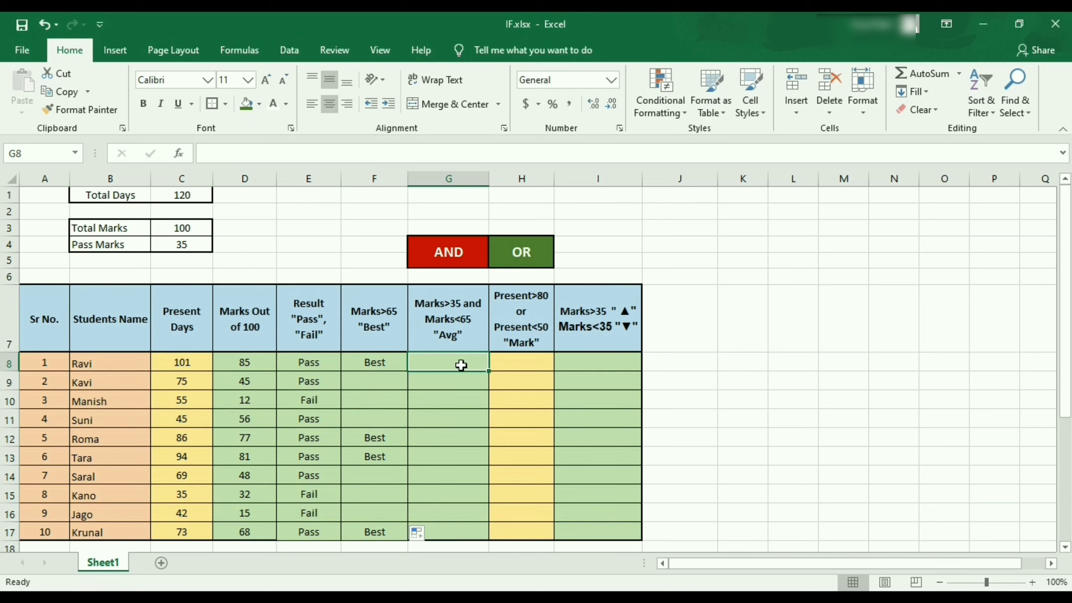
- Enter =IF(AND(D8>35,D8<65),"Avg","") in G8
left_click(256, 153)
type("=")
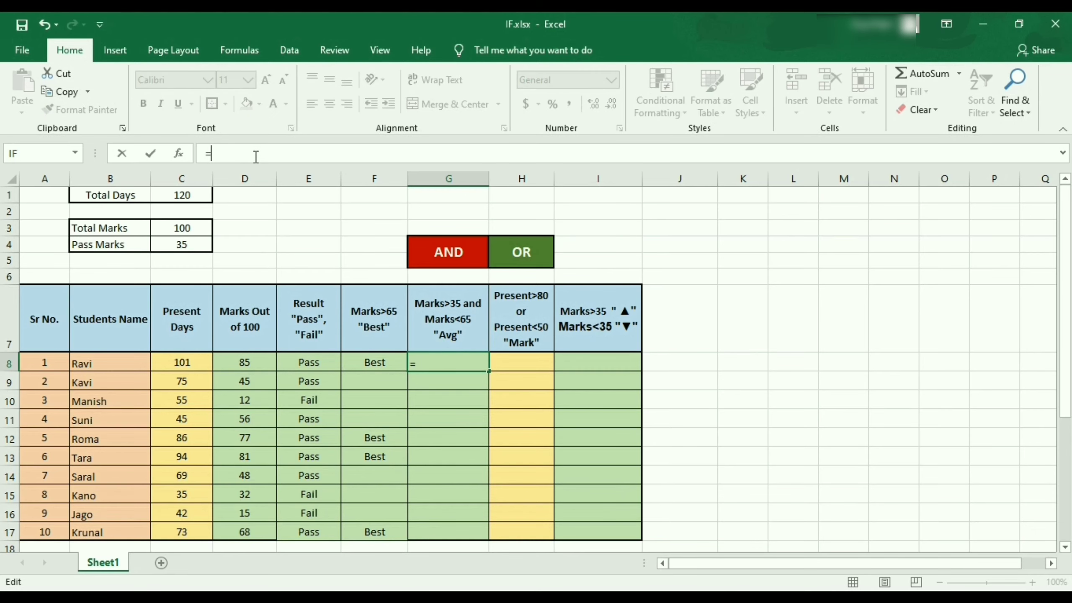
type("If")
key("Tab")
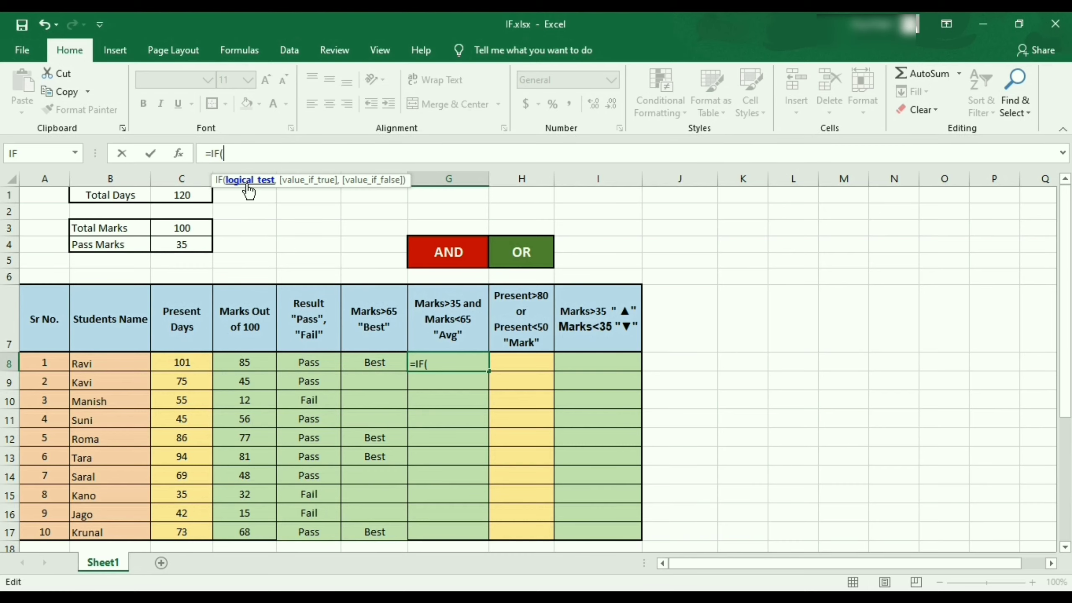
type("And")
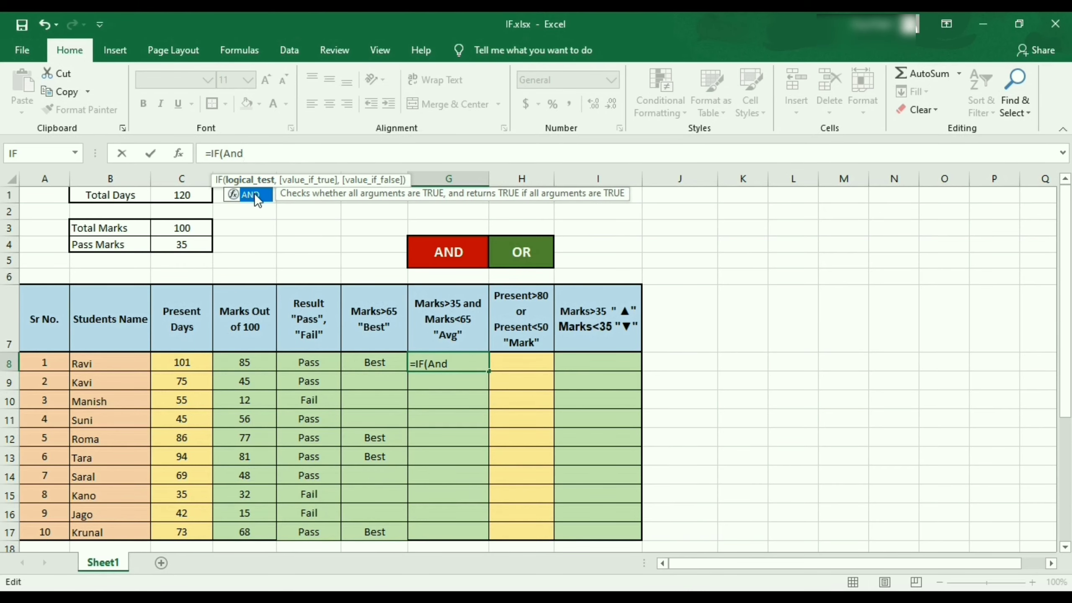
double_click(254, 195)
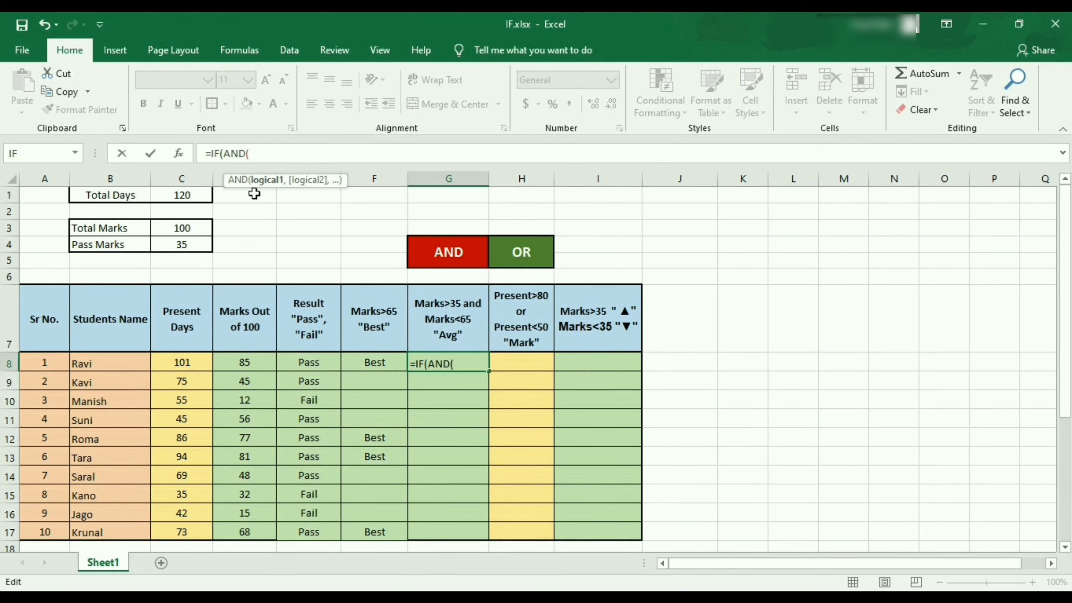
left_click(258, 366)
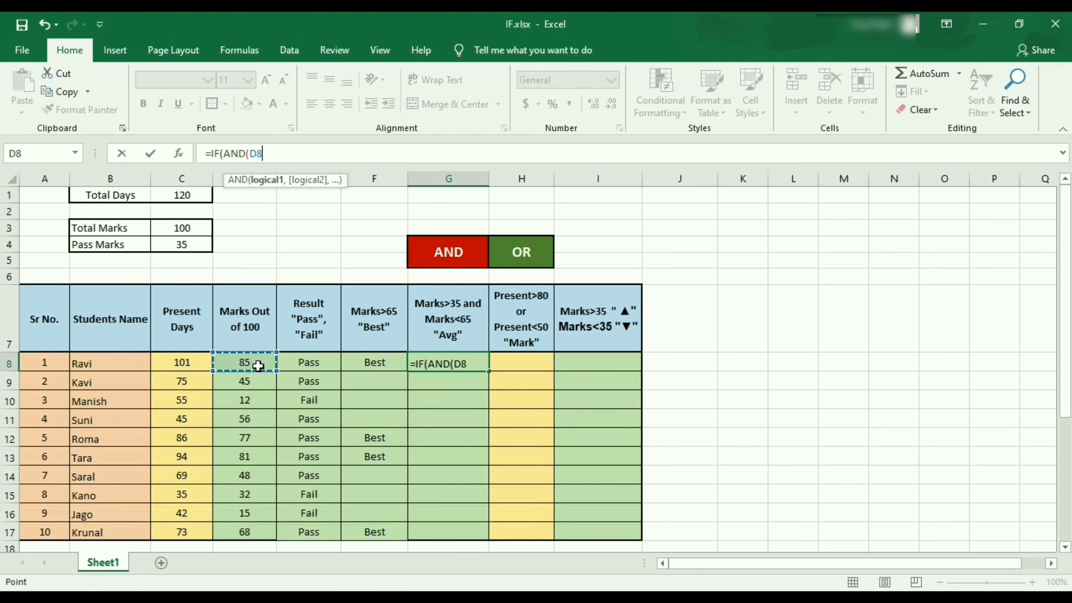
type(">35,")
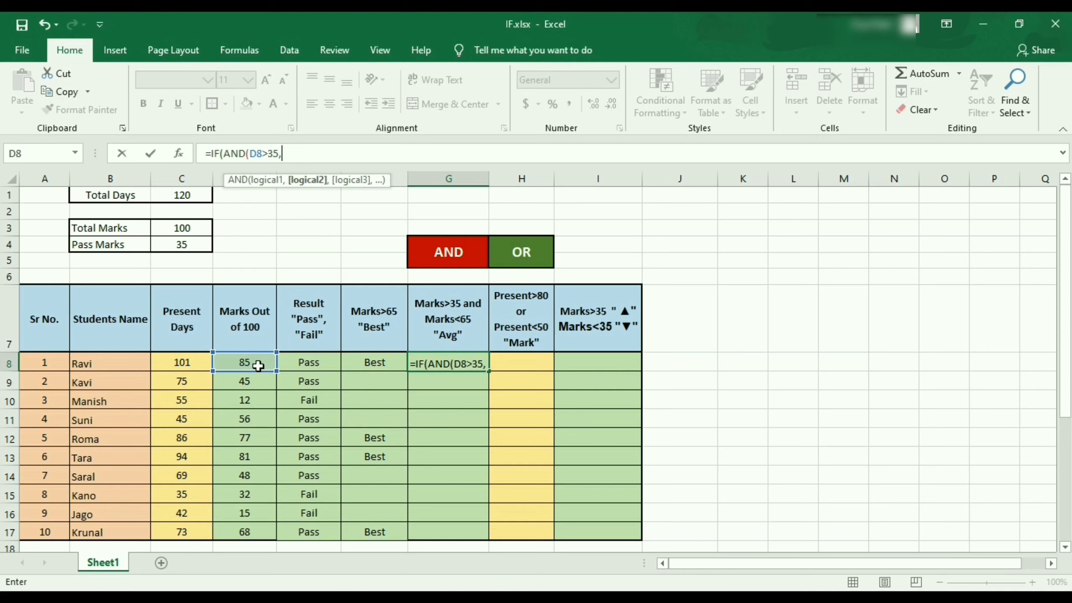
left_click(259, 365)
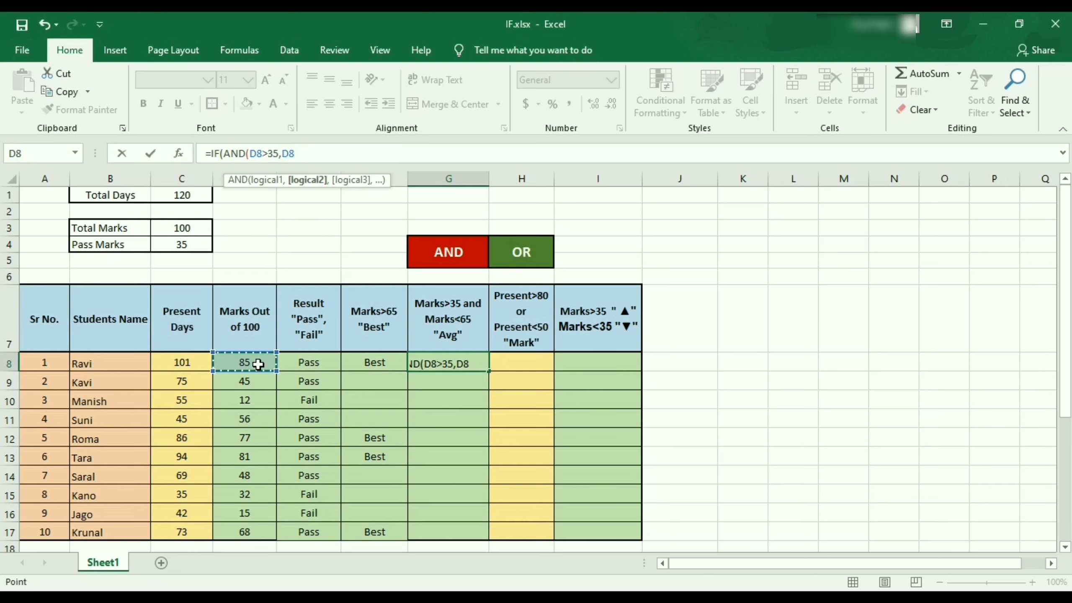
type("<6")
type("5)")
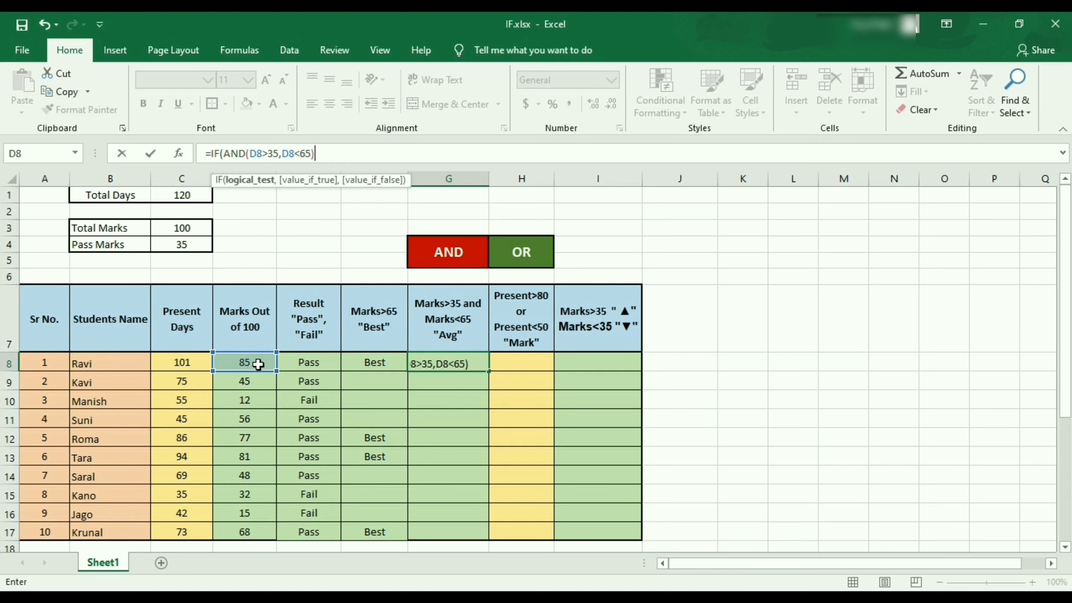
type(",")
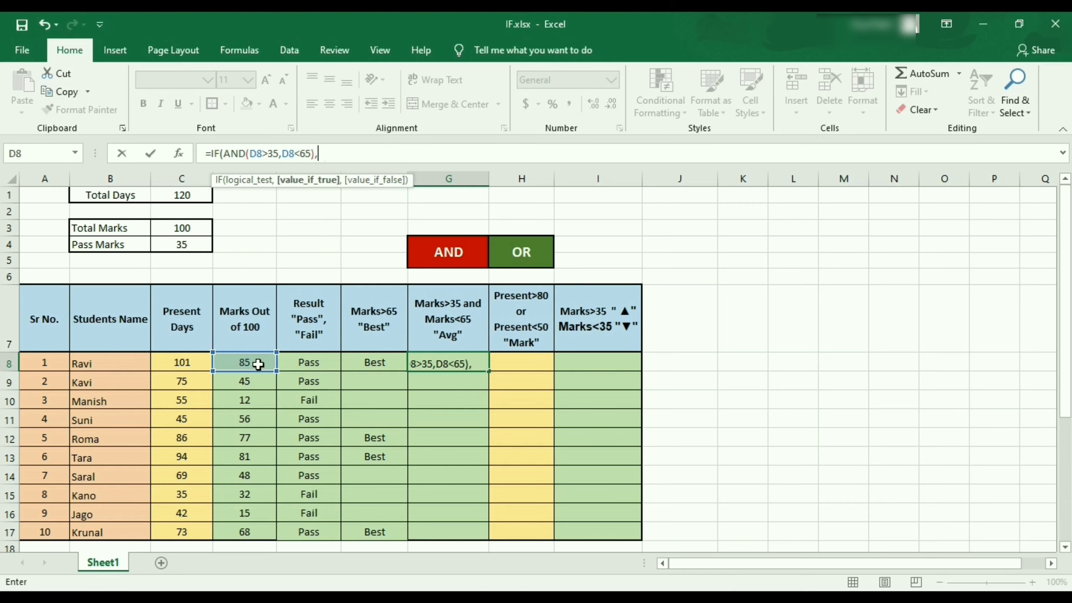
type("\"Avg")
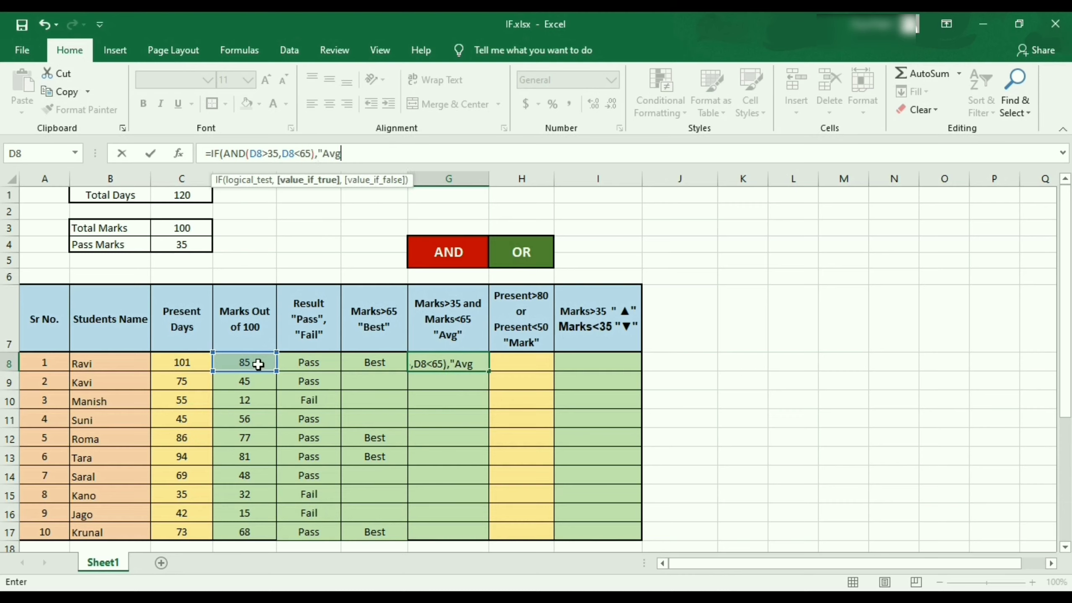
type("\",\"\")")
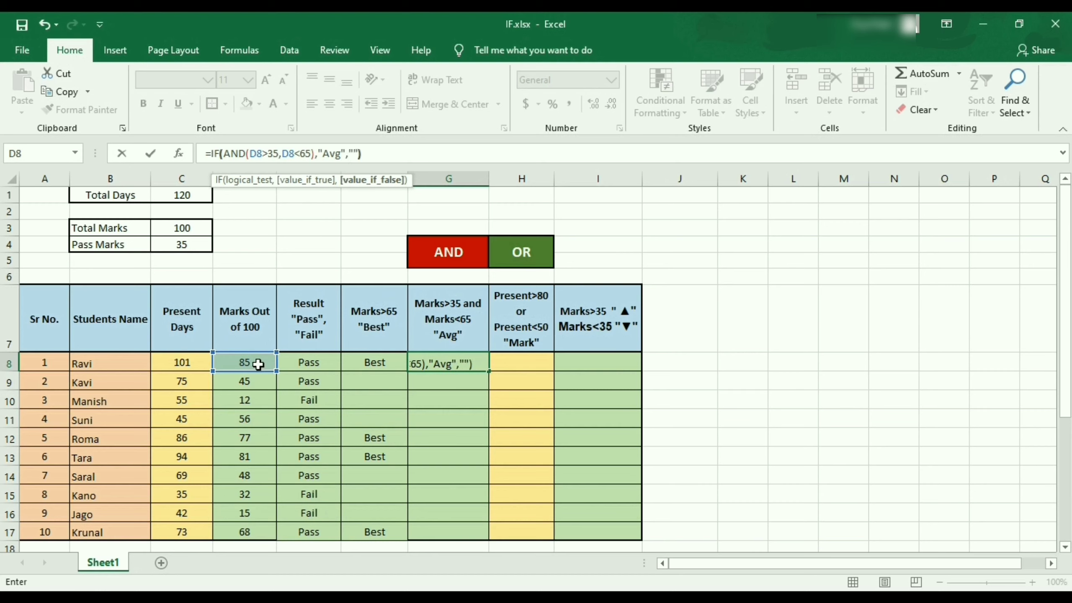
key("Return")
- Copy the Avg formula from G8 down to G17
left_click(461, 362)
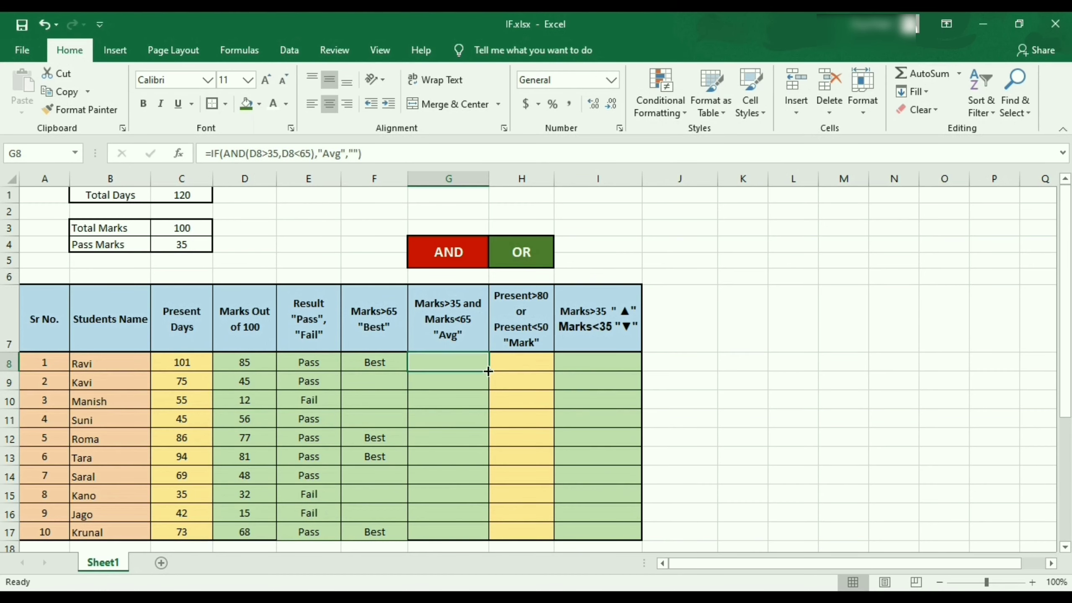
left_click_drag(488, 371, 488, 538)
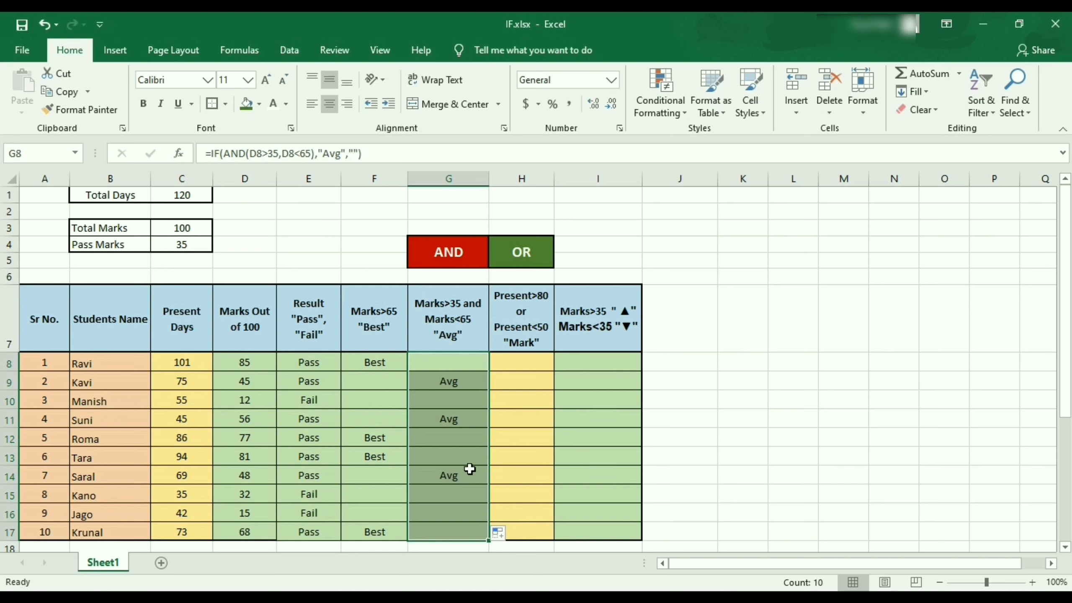
left_click(532, 366)
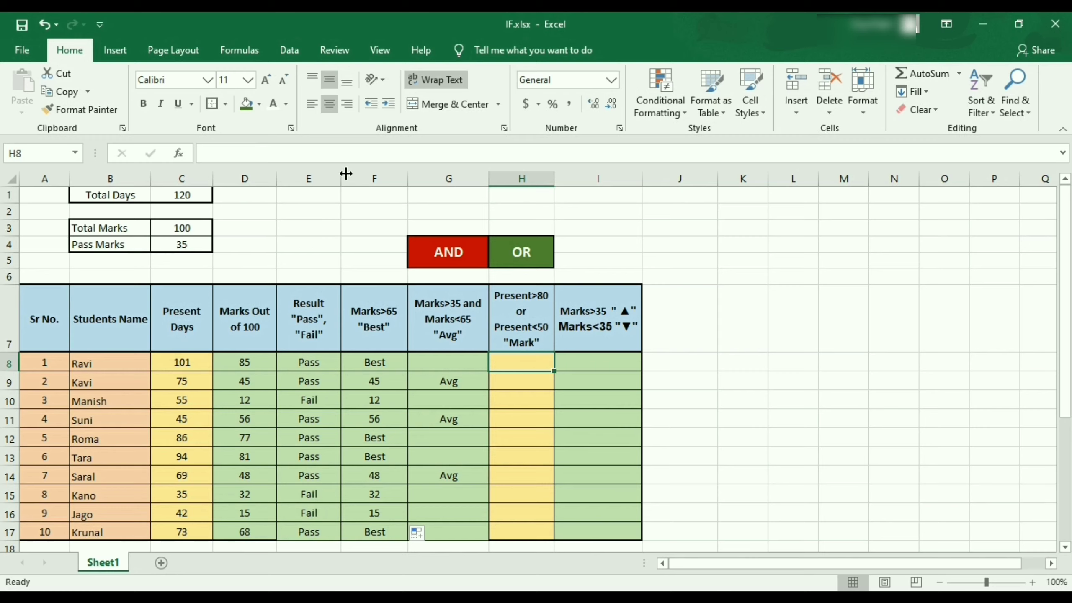
- Enter =IF(OR(C8>80,C8<50),"Mark","ok") in H8
left_click(301, 149)
type("=if")
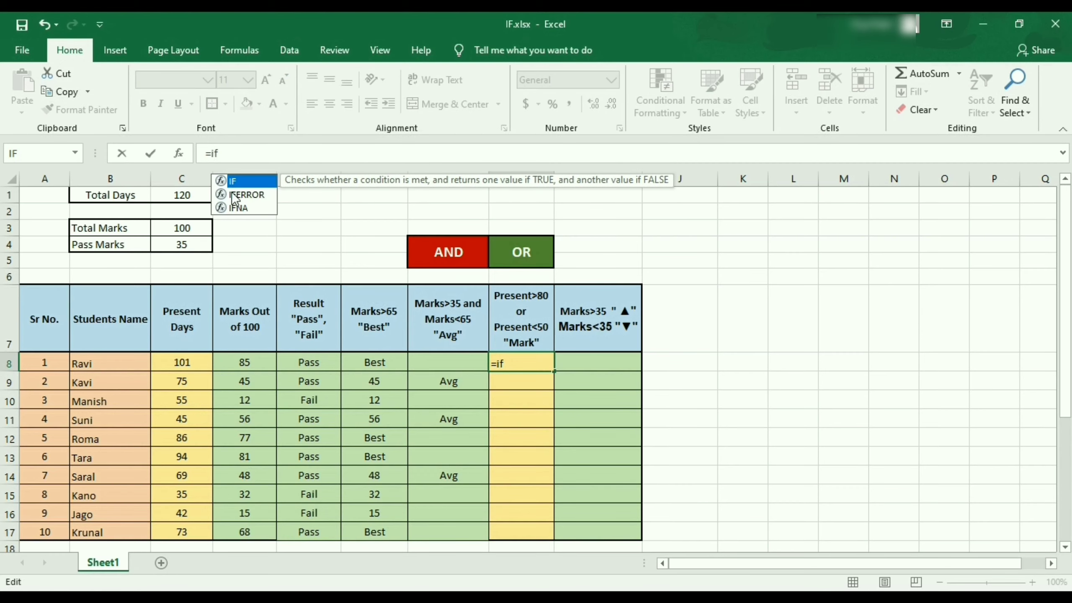
type("(or")
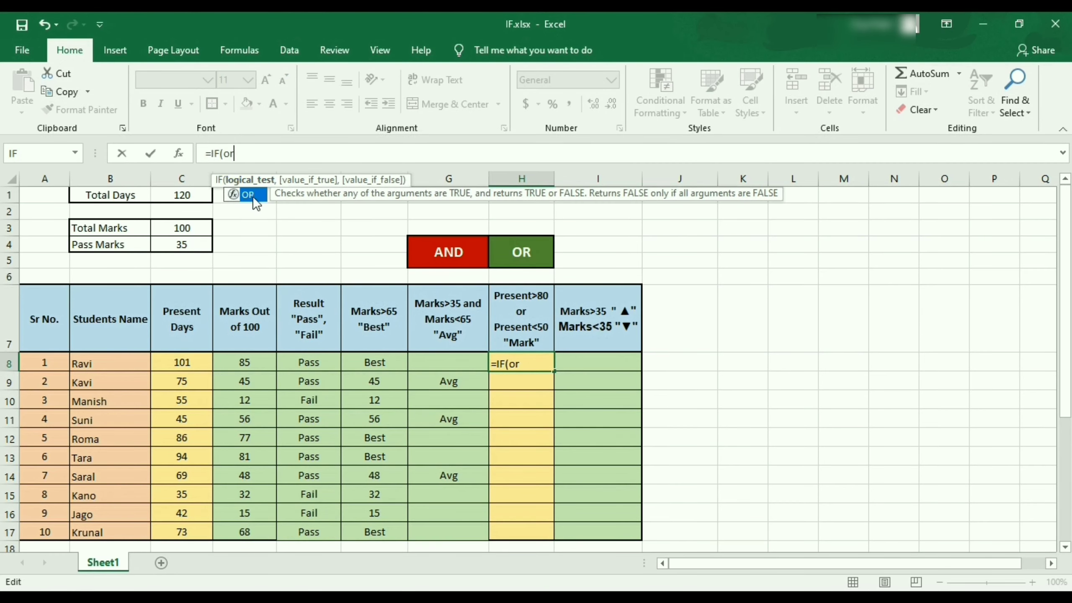
double_click(253, 196)
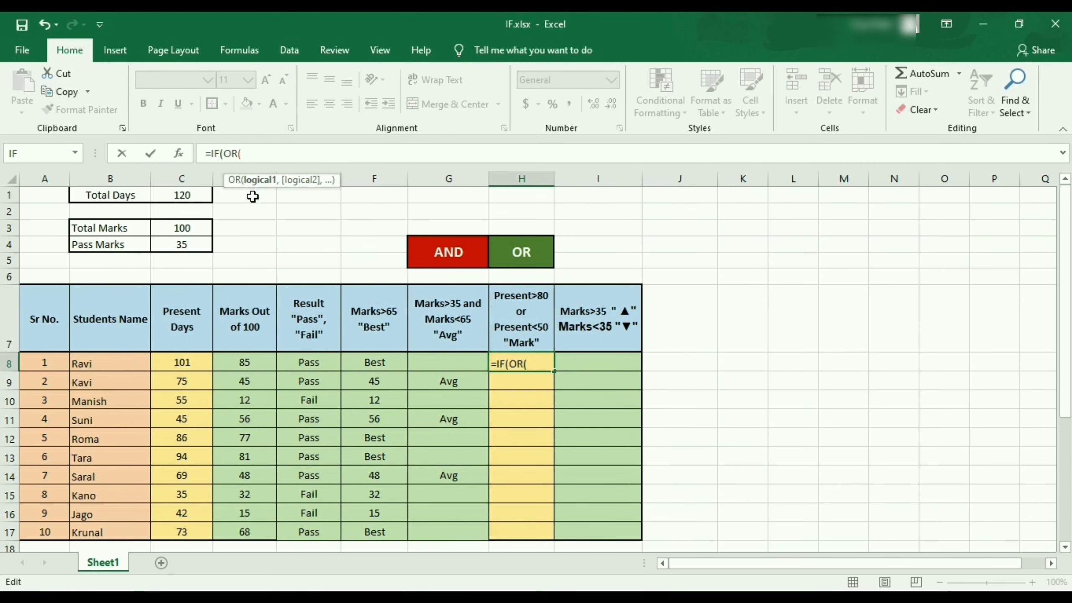
left_click(179, 364)
type(">")
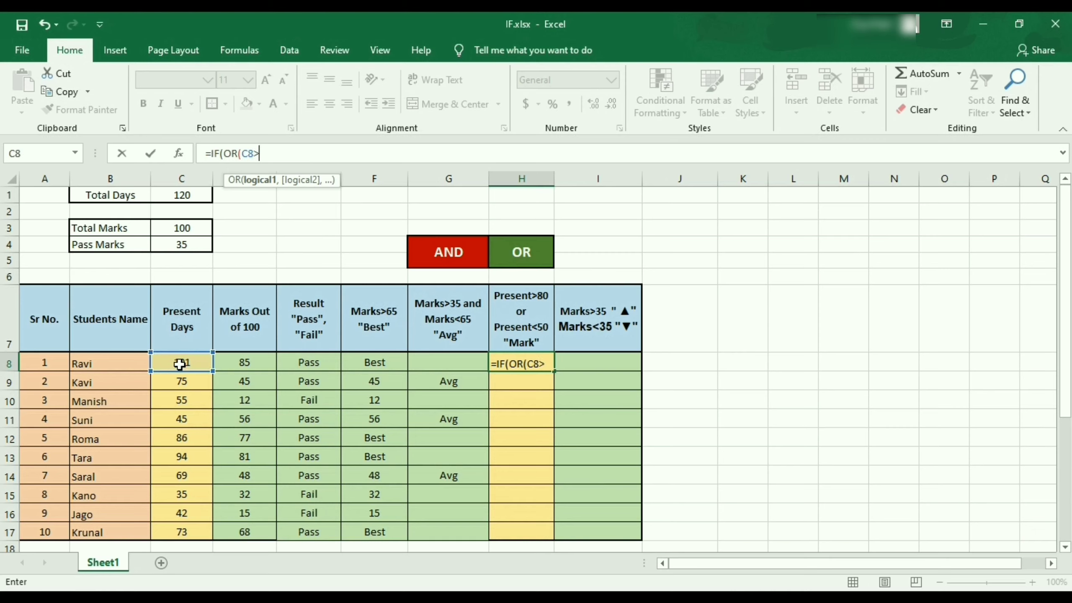
type("80,")
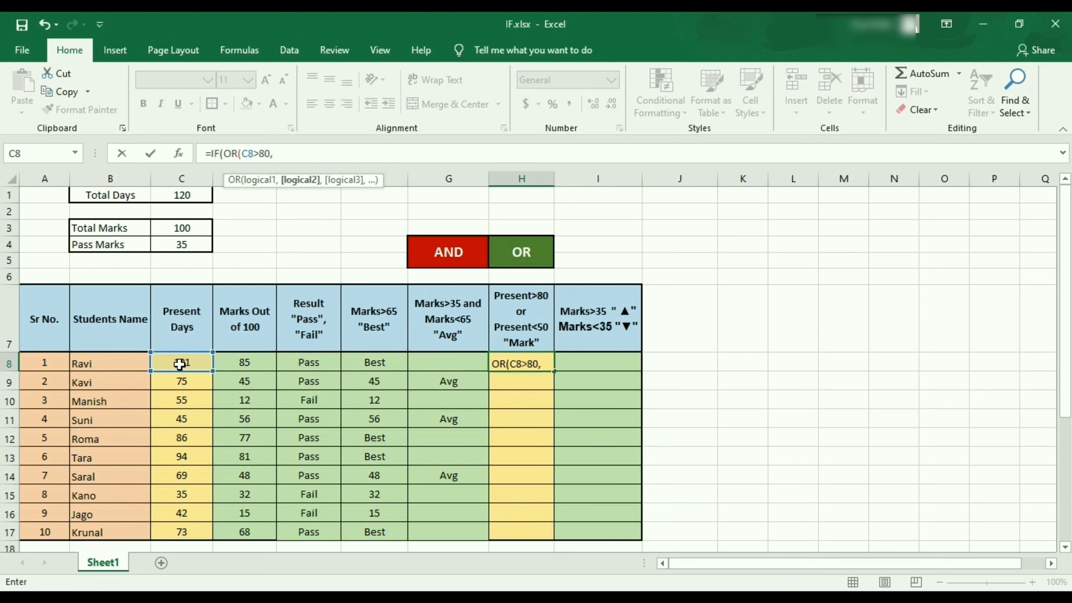
left_click(191, 366)
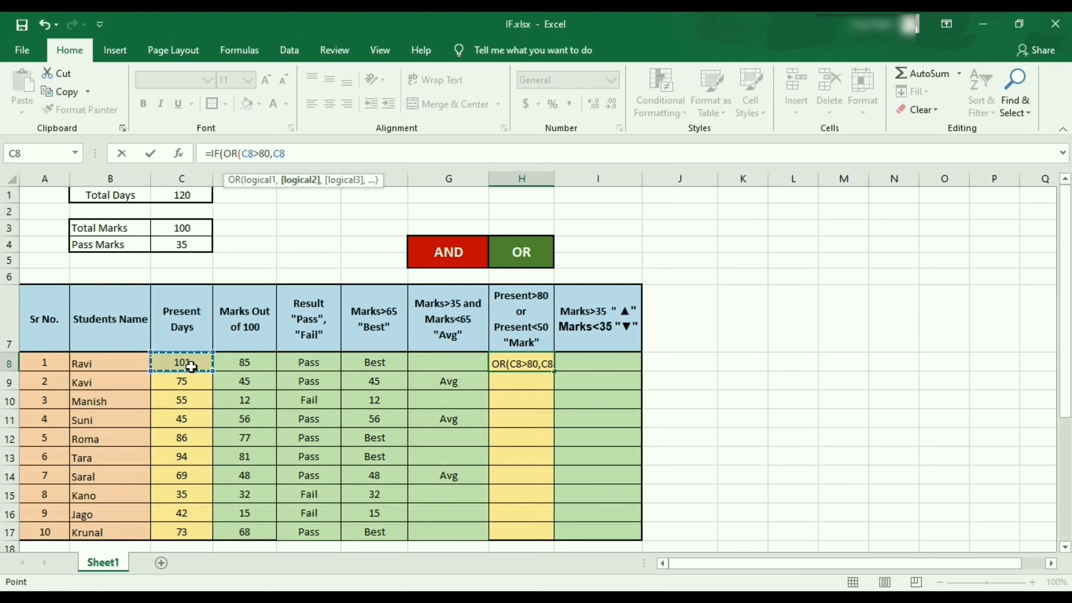
type("<50")
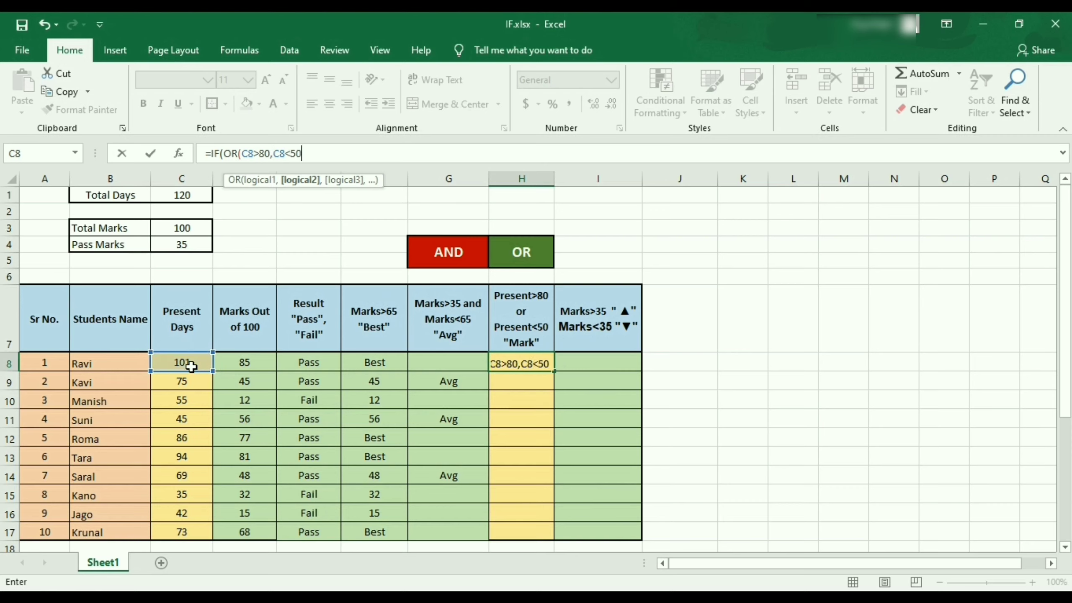
type(")")
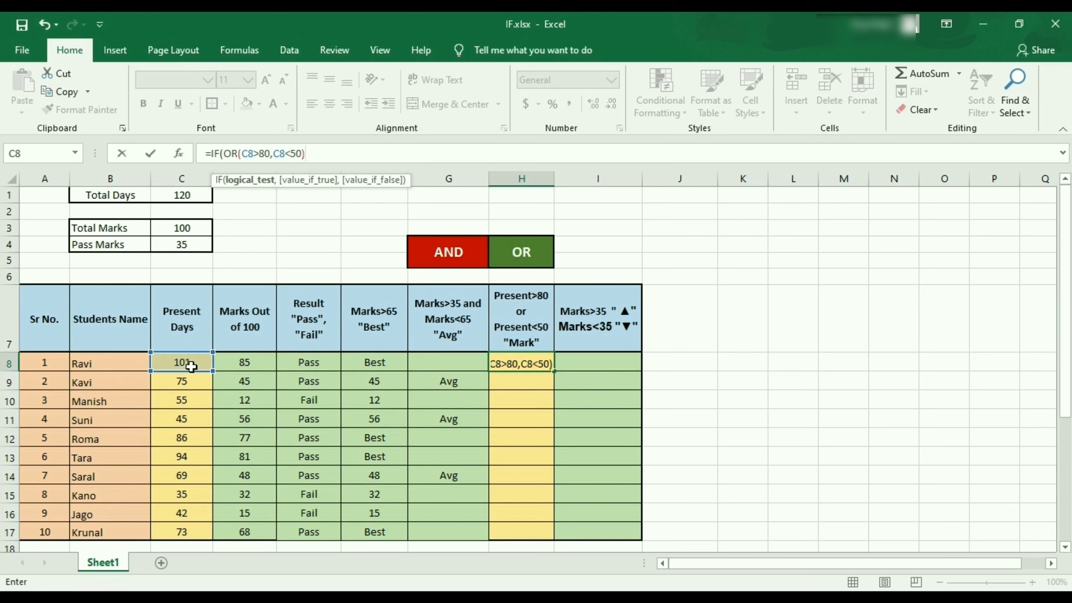
type(",")
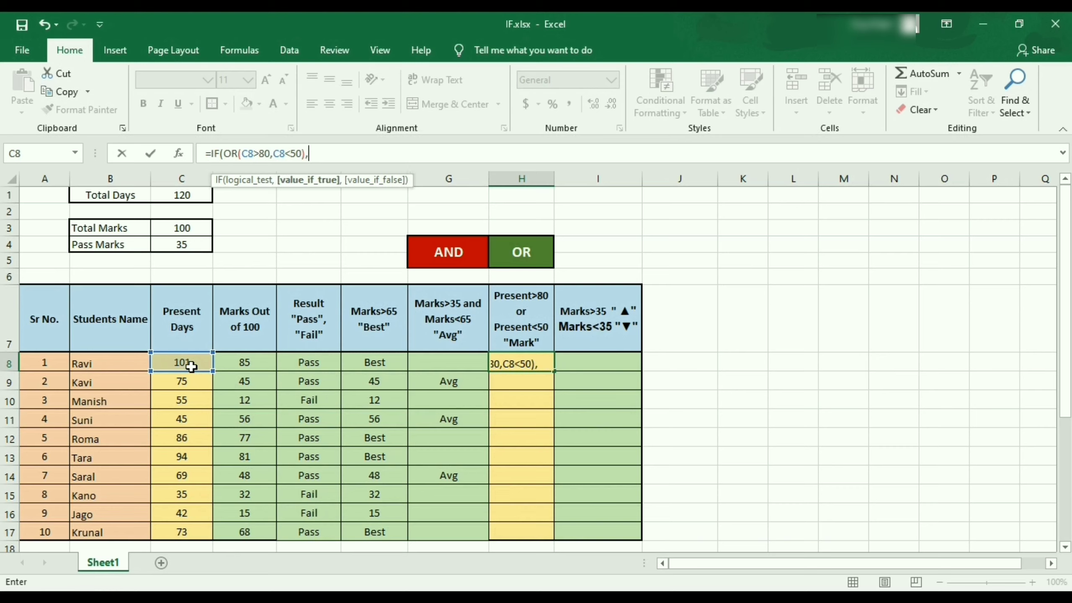
type("\"Mark")
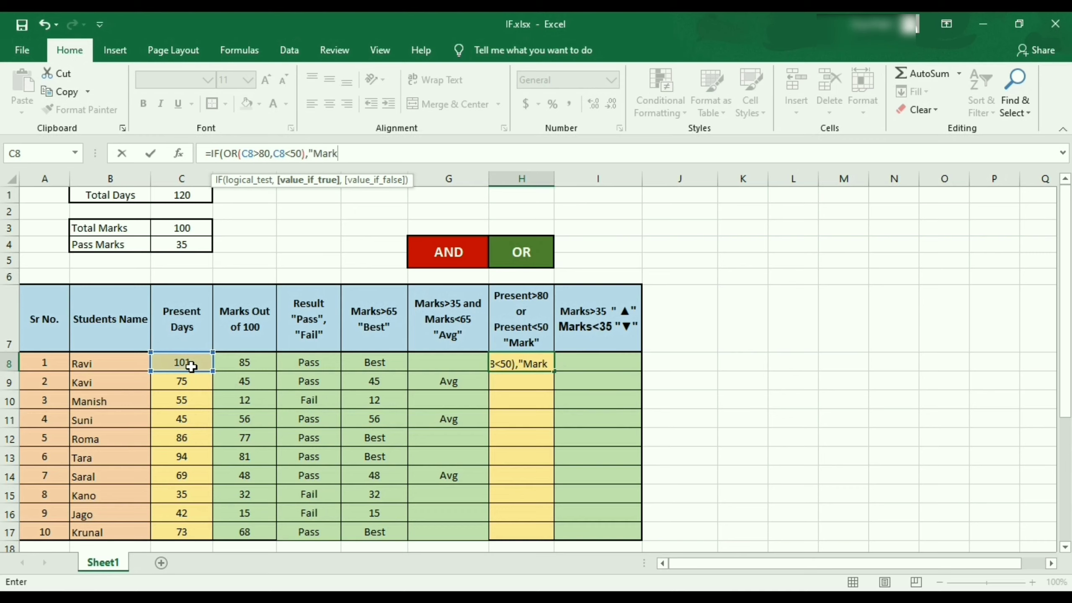
type("\",")
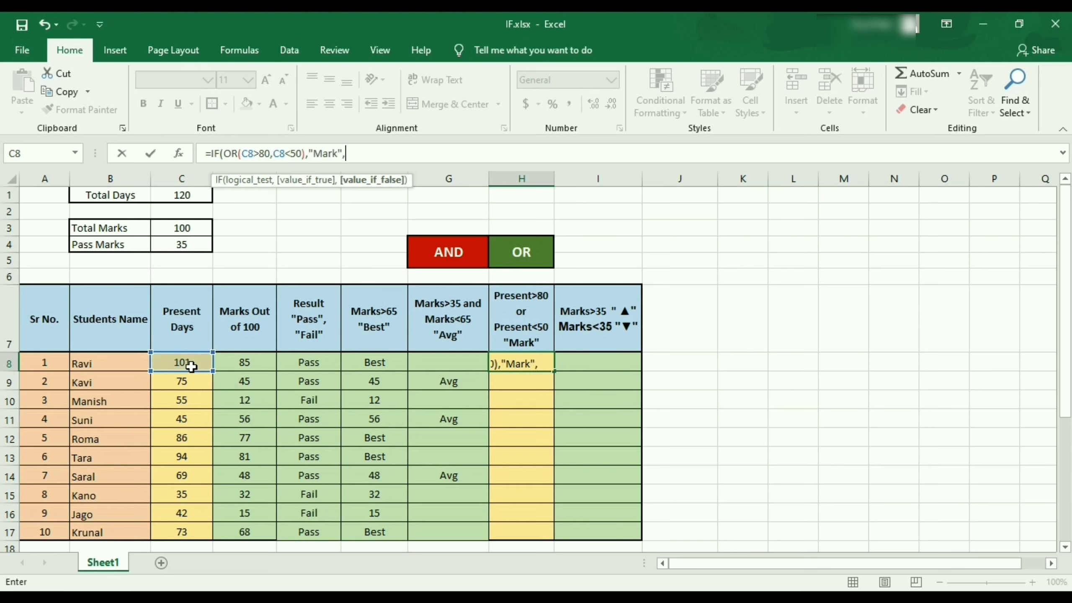
type("\"ok\")")
key("Return")
- Fill the Mark/ok formula from H8 down to H17
left_click(522, 363)
left_click_drag(554, 371, 549, 534)
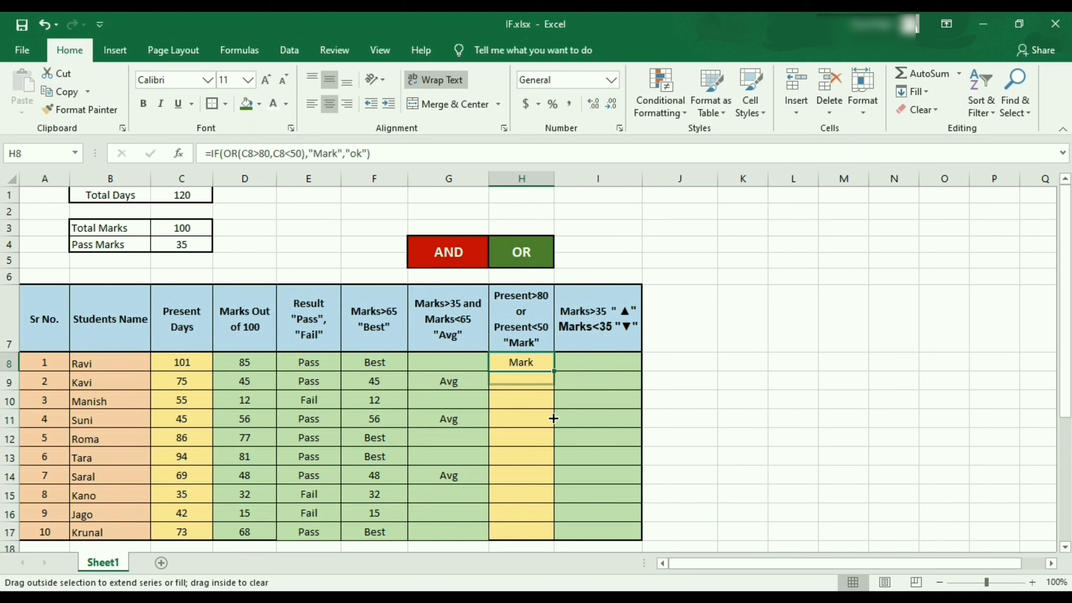
left_click(611, 362)
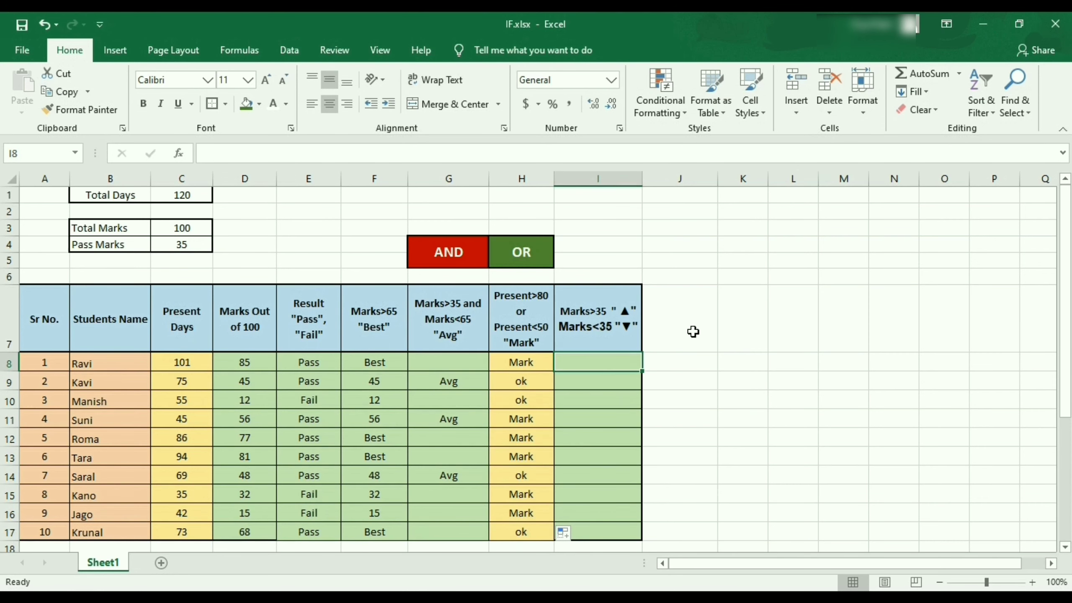
- Insert the ▲ and ▼ triangle symbols into cell M8 via Insert > Symbol
left_click(842, 364)
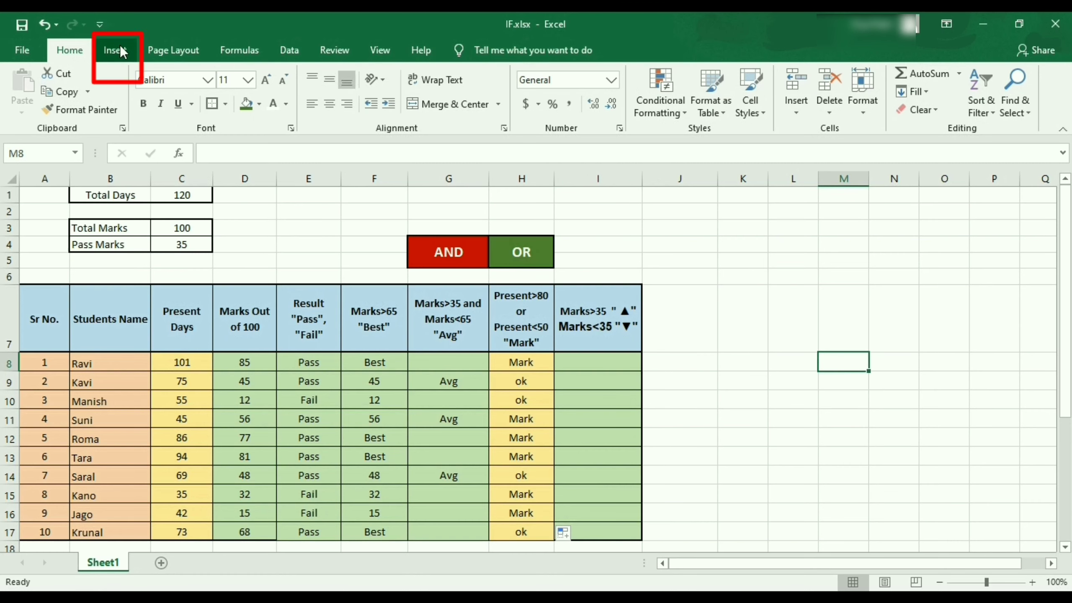
left_click(114, 50)
left_click(970, 92)
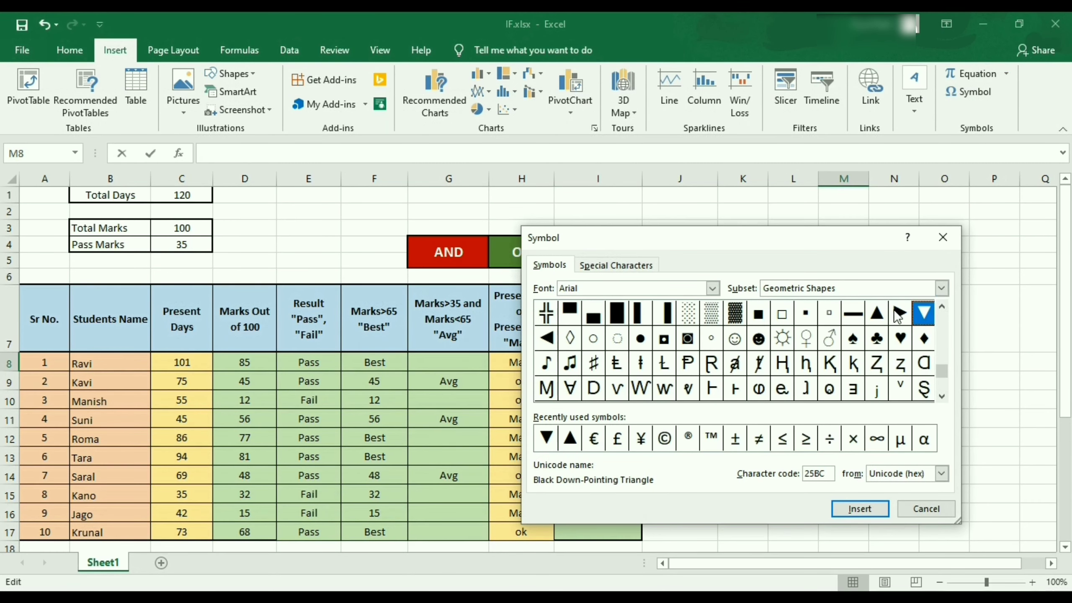
left_click(877, 313)
left_click(880, 506)
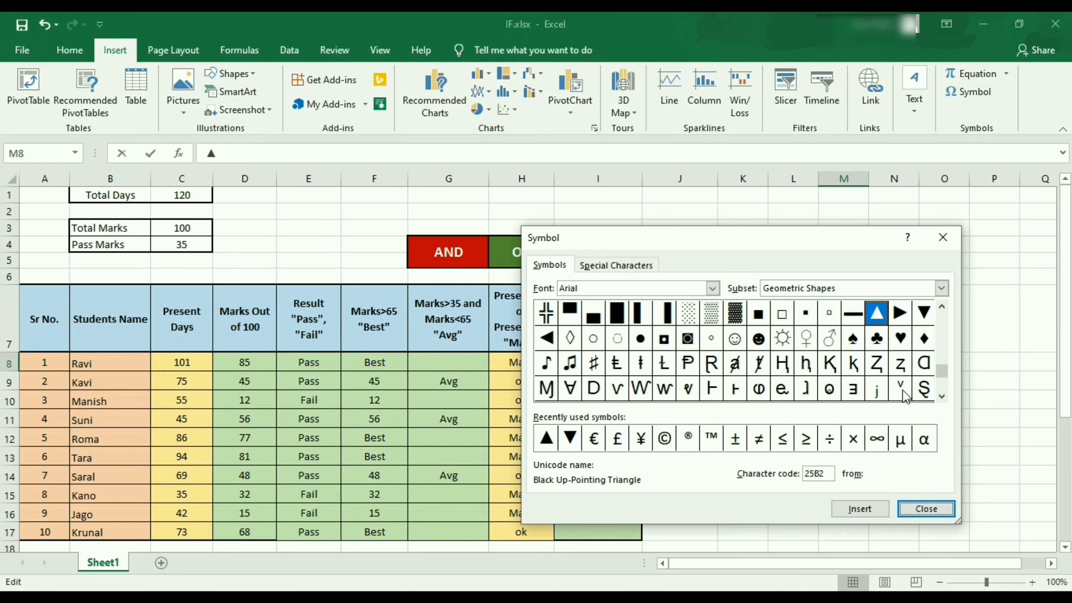
left_click(925, 313)
left_click(878, 506)
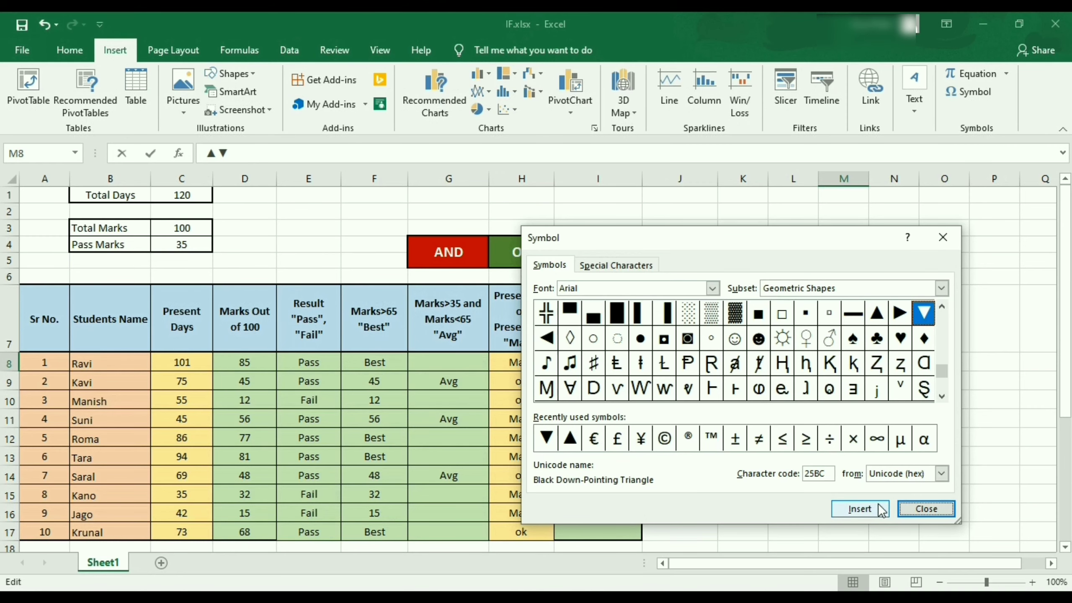
key("Escape")
- Move the ▼ symbol out of M8 into cell M11
key("ctrl+x")
left_click(838, 418)
key("ctrl+v")
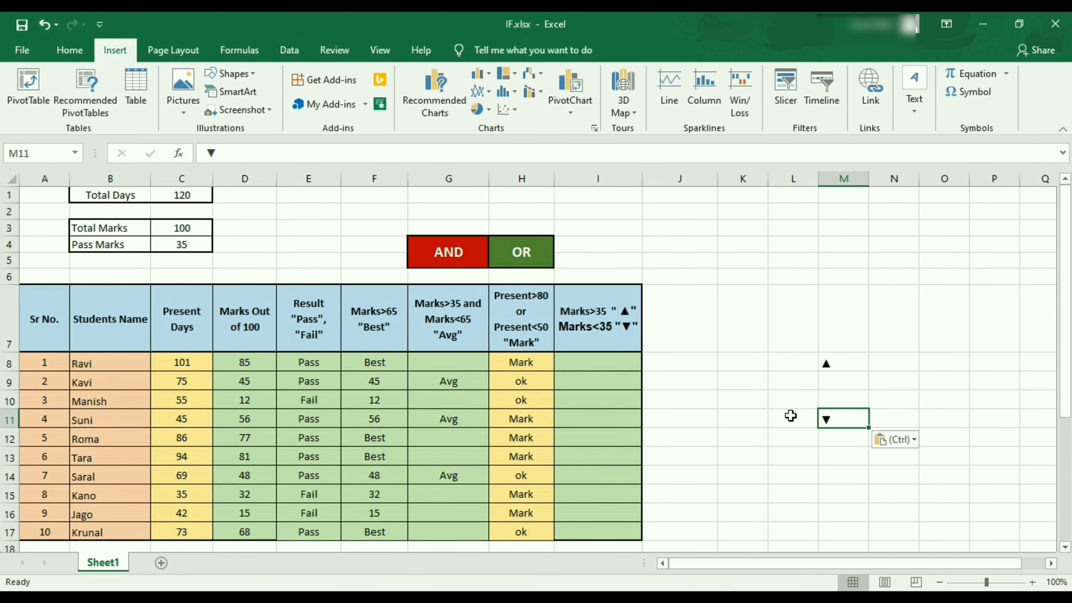
left_click(790, 416)
left_click(615, 364)
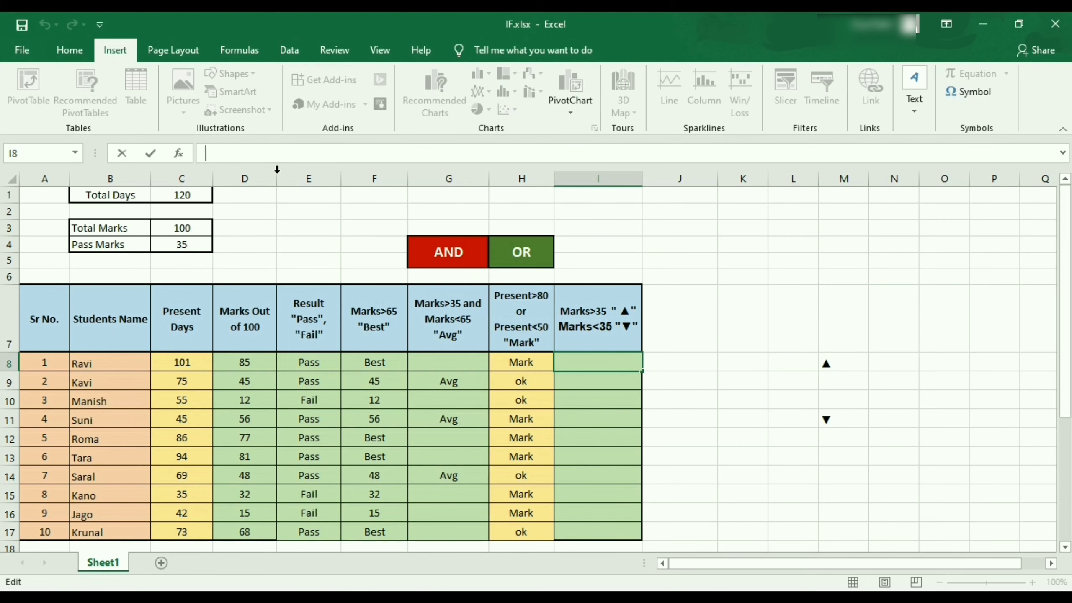
- Build =IF(D8>35,M8,M11) in I8 using the IF function arguments dialog
left_click(180, 152)
left_click(802, 503)
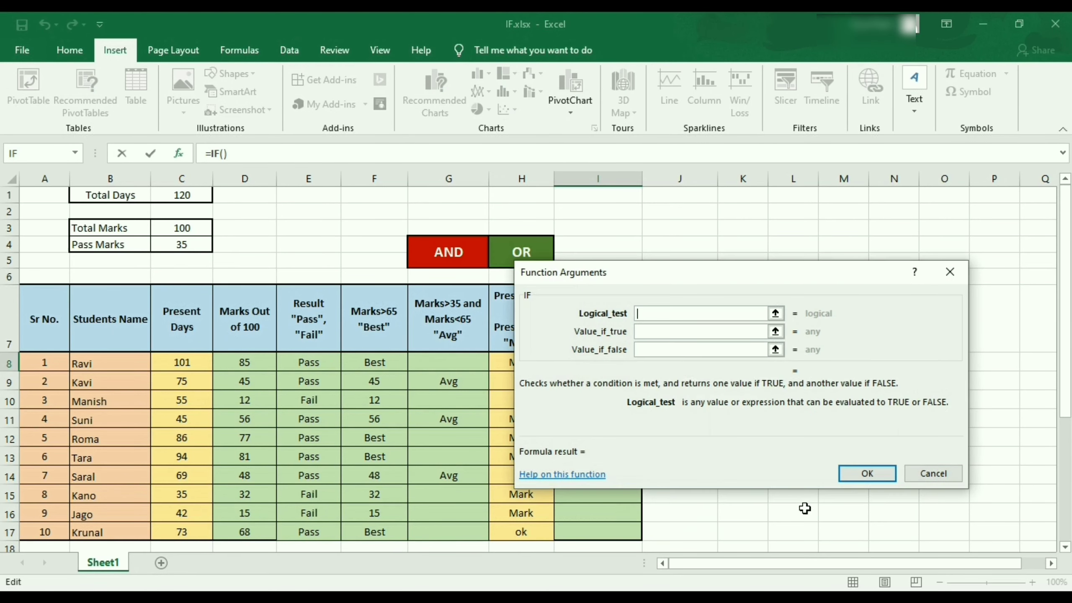
mouse_move(694, 274)
left_mouse_down()
mouse_move(352, 261)
mouse_move(450, 238)
left_mouse_up()
left_click(242, 358)
type(">35")
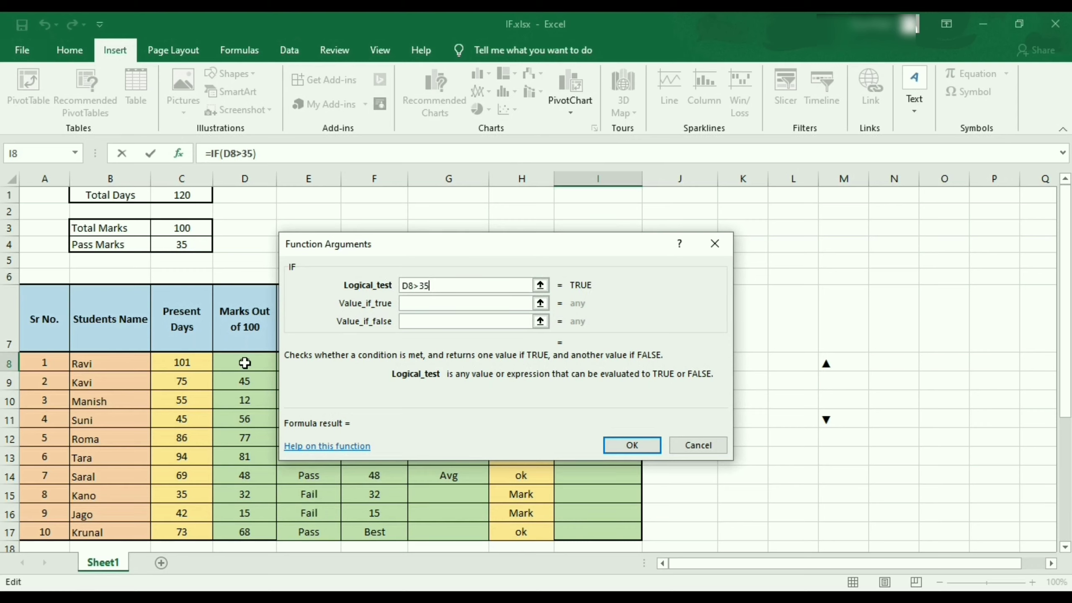
left_click(438, 303)
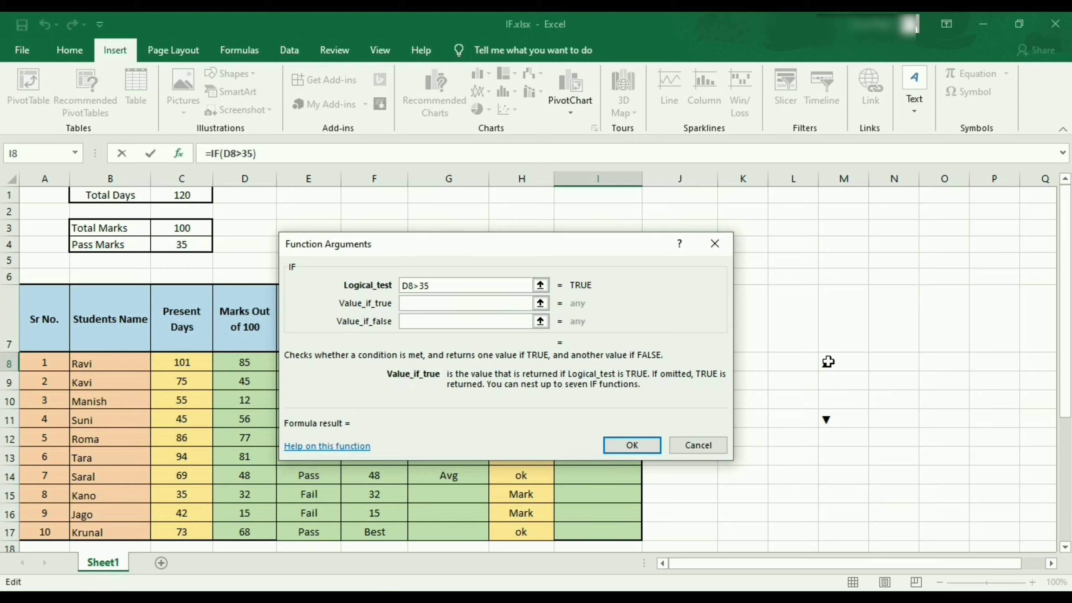
left_click(826, 362)
left_click(419, 322)
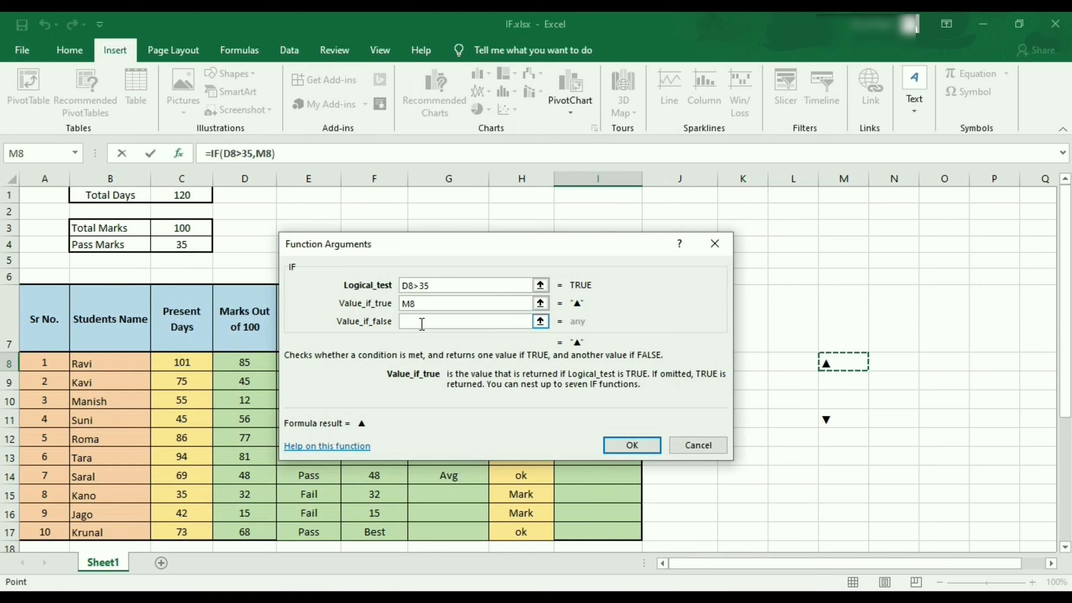
left_click(827, 419)
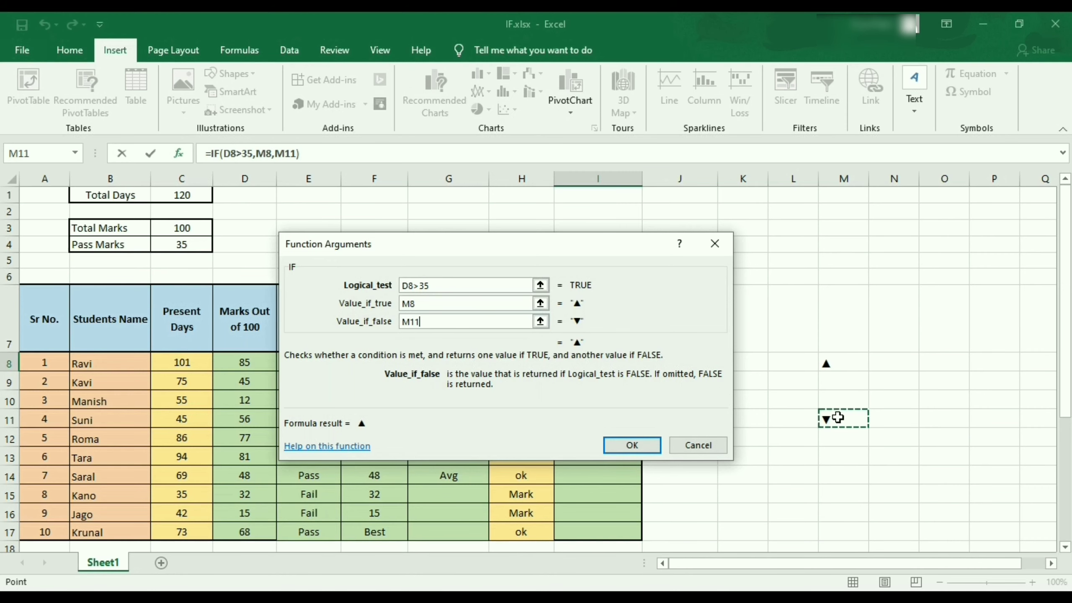
left_click(629, 445)
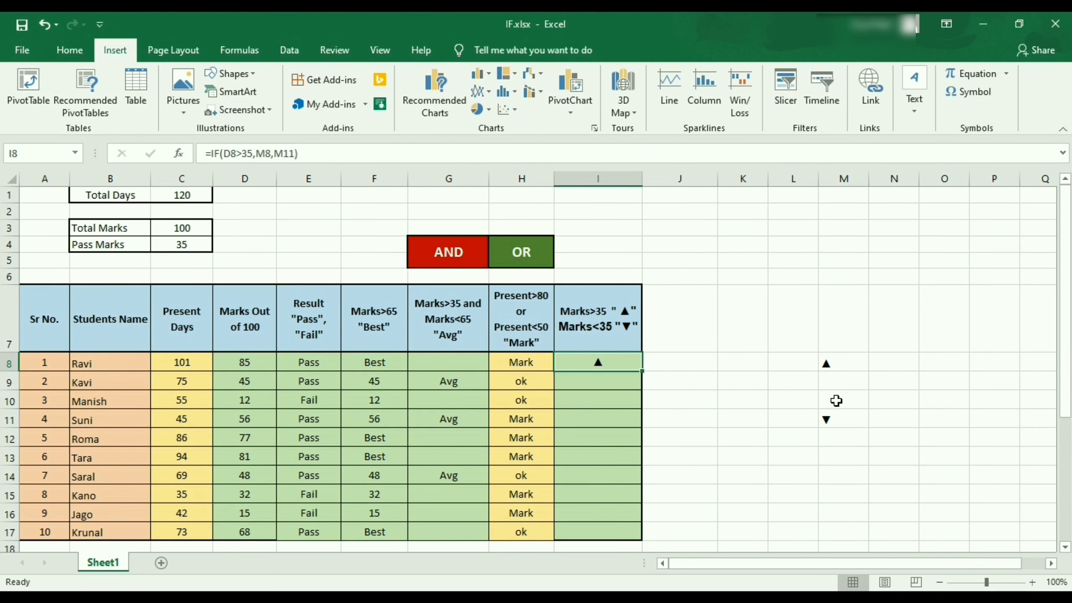
- Lock the references as =IF(D8>35,$M$8,$M$11) and fill it down to I17
left_click(259, 156)
type("$M")
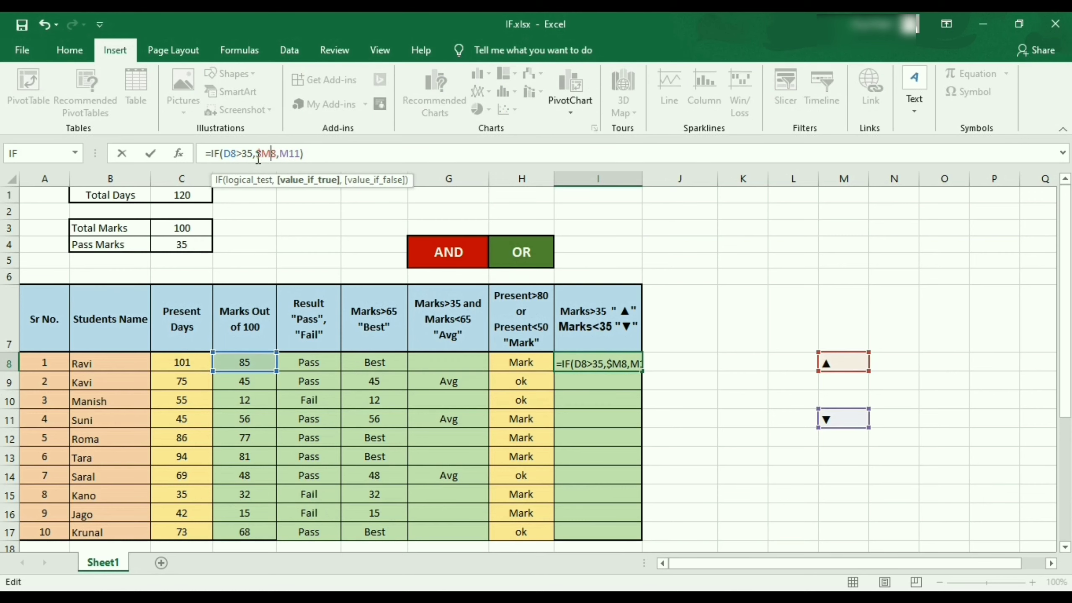
type("$")
key("Right")
key("Right")
type("$")
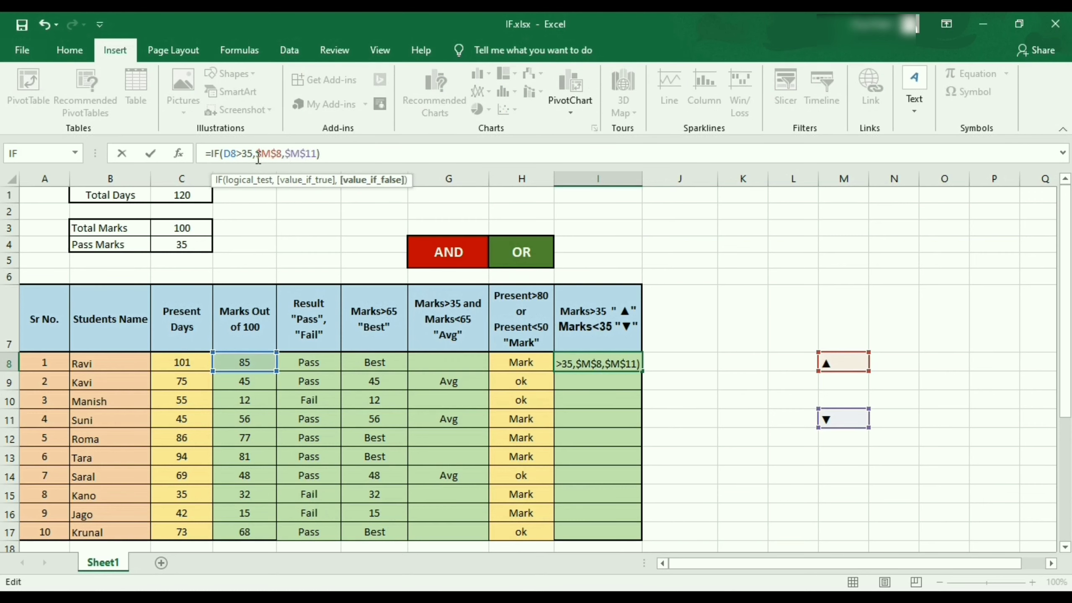
key("Return")
left_click(618, 364)
left_click_drag(642, 371, 642, 540)
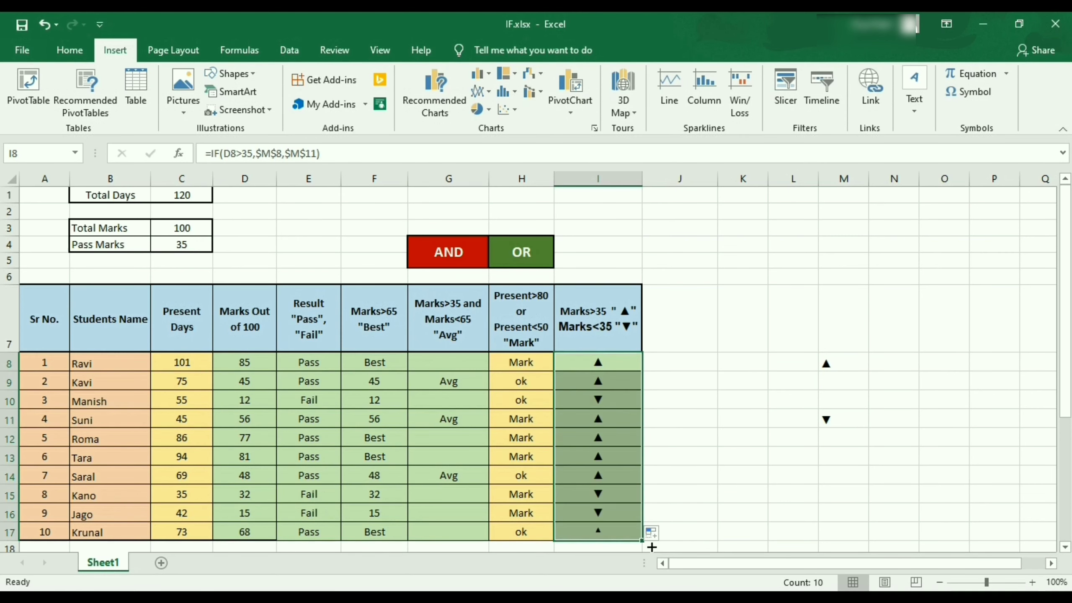